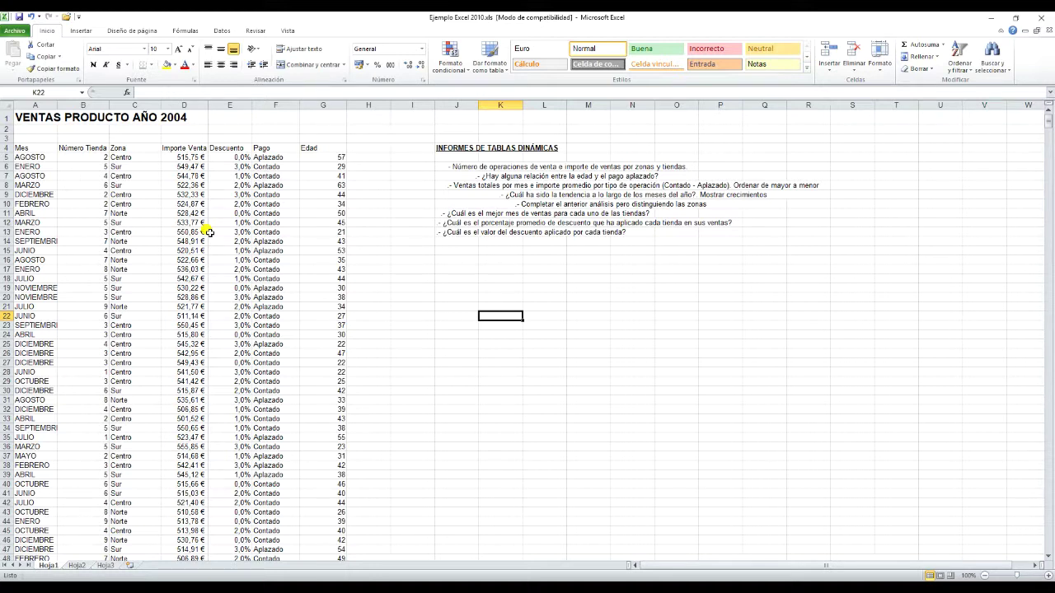
left_click(154, 222)
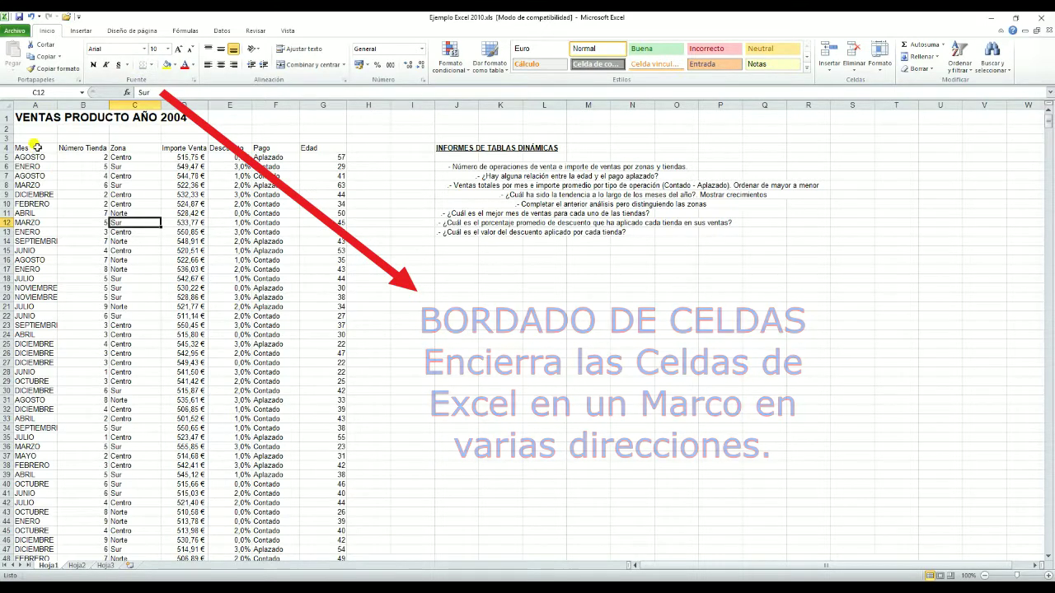
left_click_drag(36, 152, 320, 145)
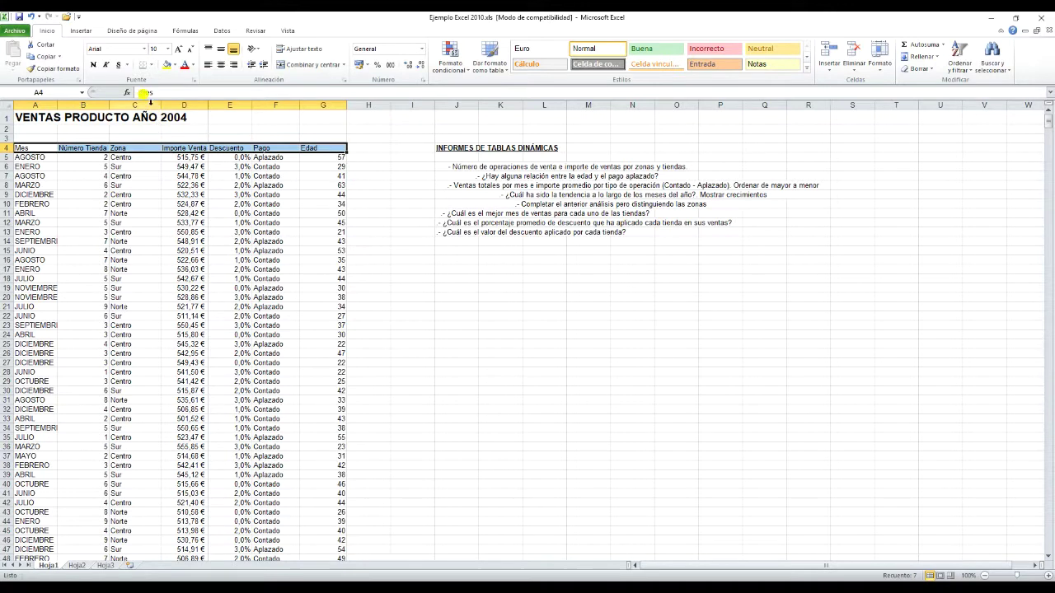
left_click(165, 194)
left_click(35, 147)
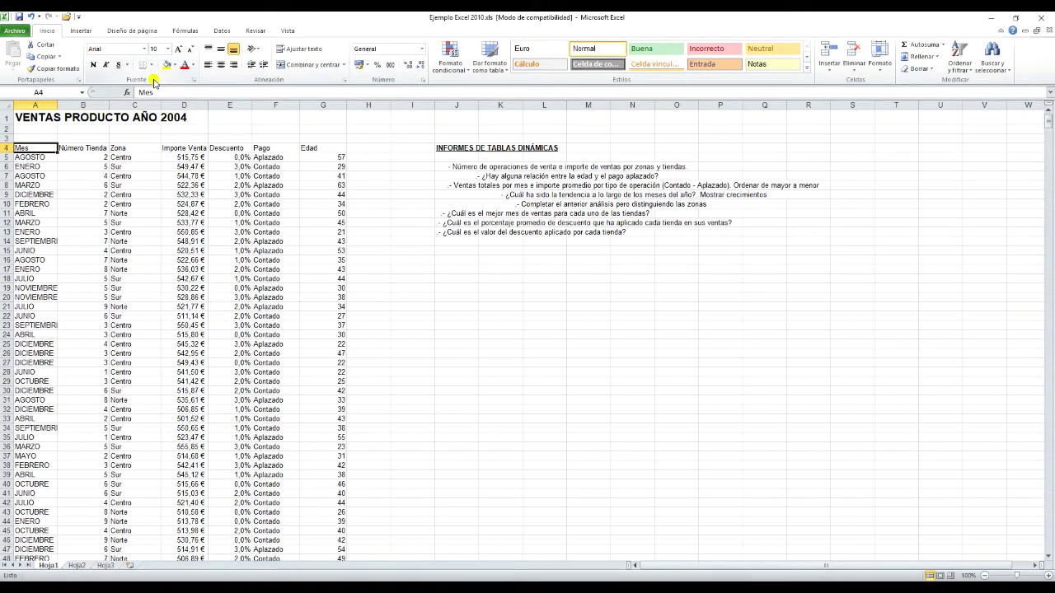
left_click(86, 148)
left_click(176, 176)
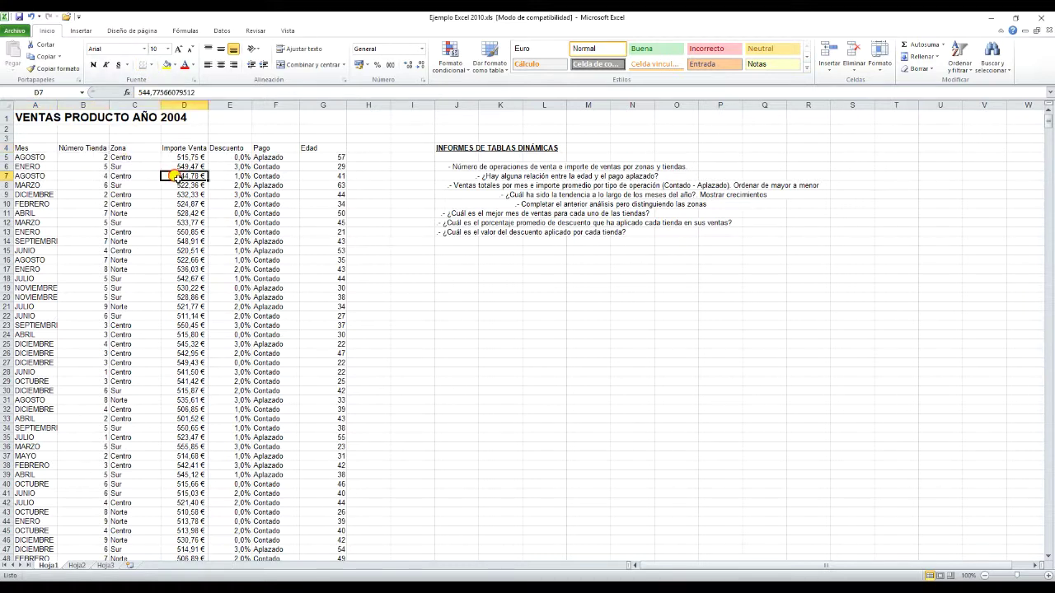
Apply all borders to cell C8 in the Zona column.
left_click(126, 186)
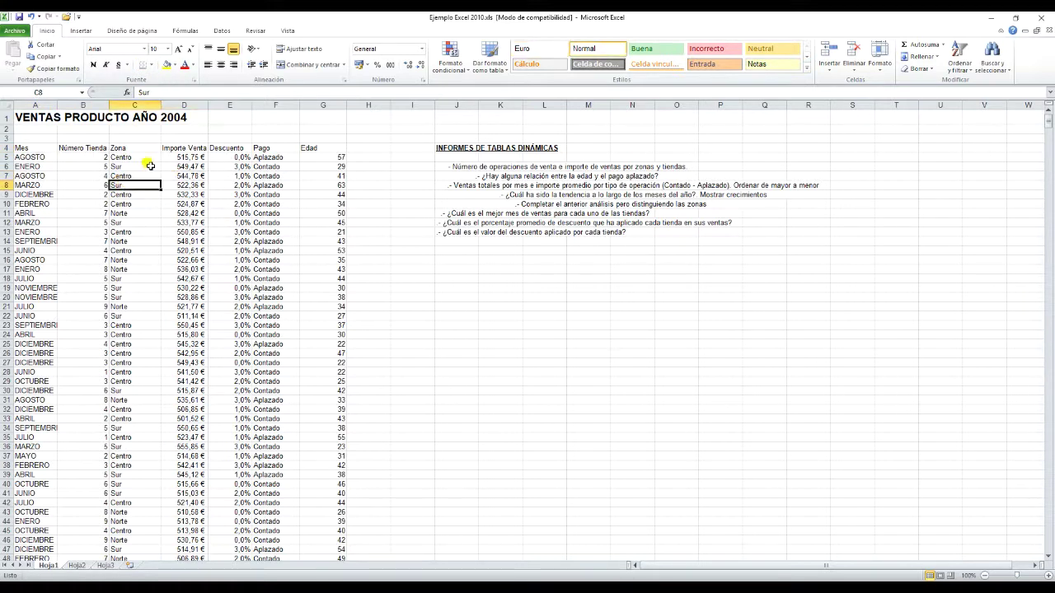
left_click(150, 66)
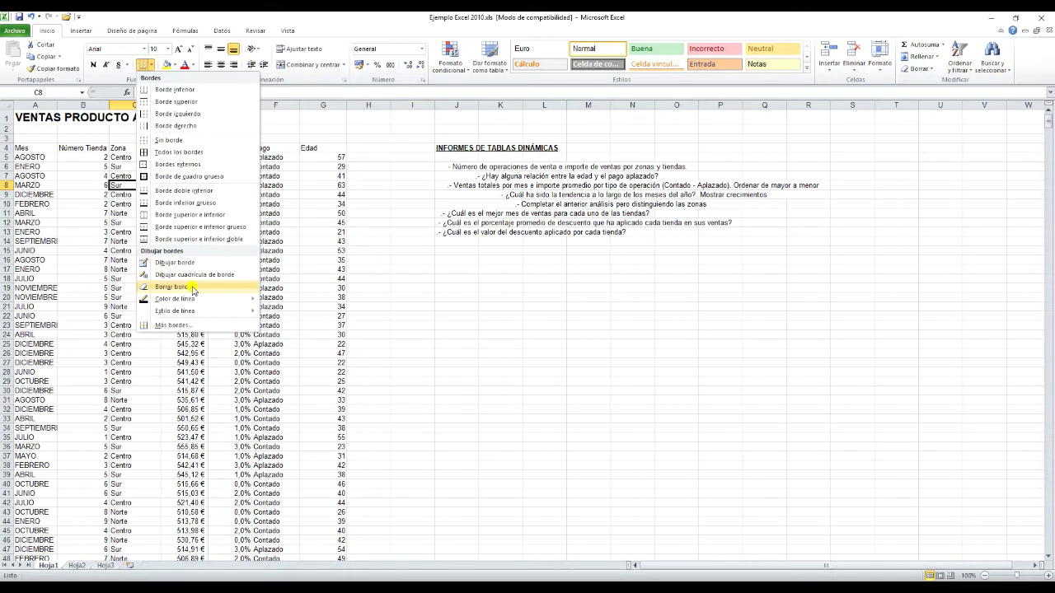
left_click(231, 153)
left_click(123, 229)
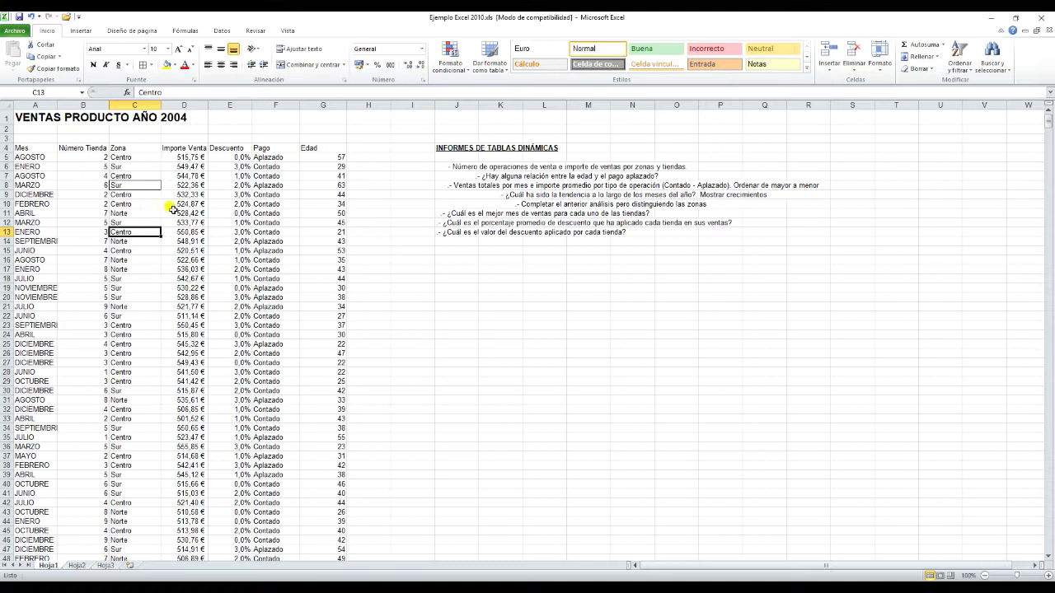
left_click(215, 223)
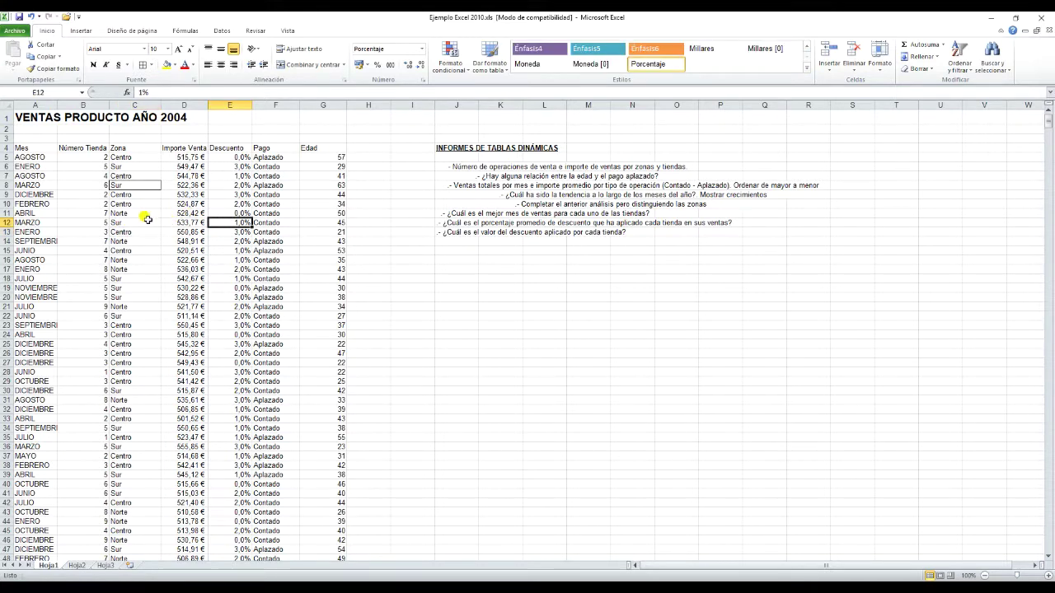
left_click(145, 222)
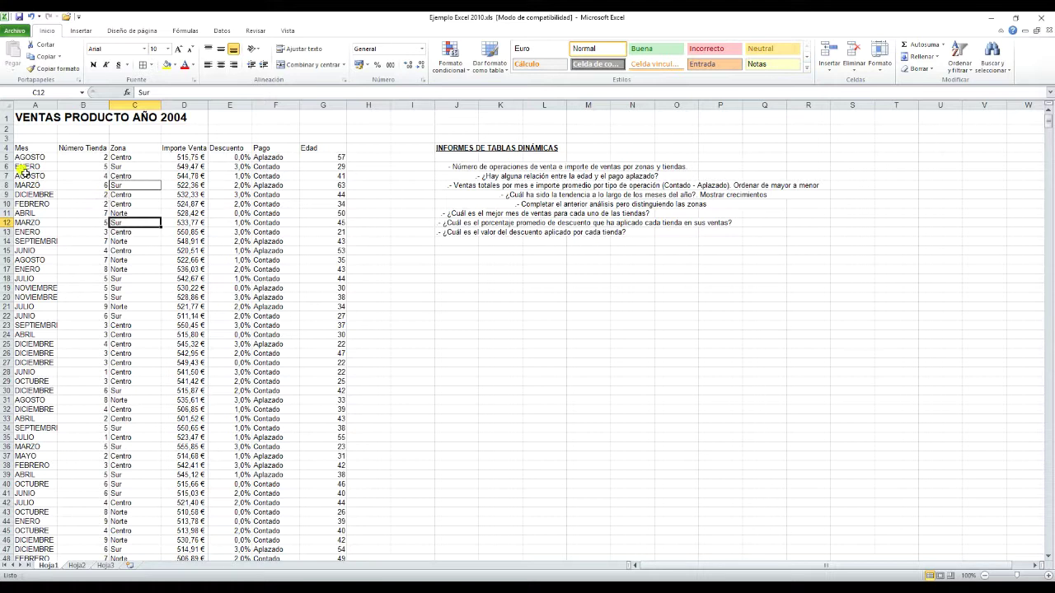
Apply all borders to the header row and the first two data rows of the sales table, range A4:G6.
left_click_drag(33, 148, 333, 168)
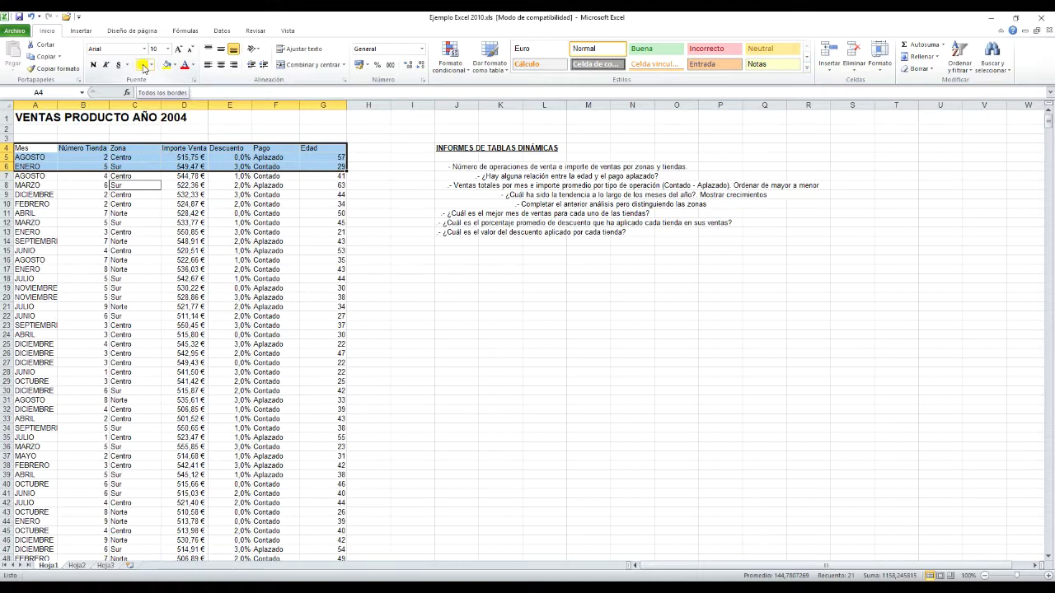
left_click(144, 65)
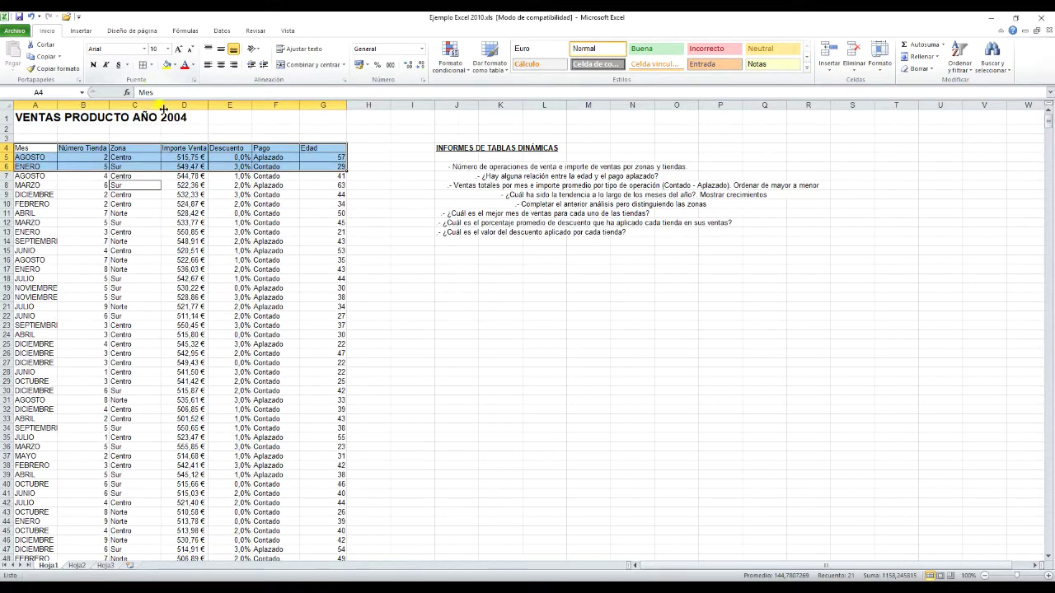
left_click(219, 296)
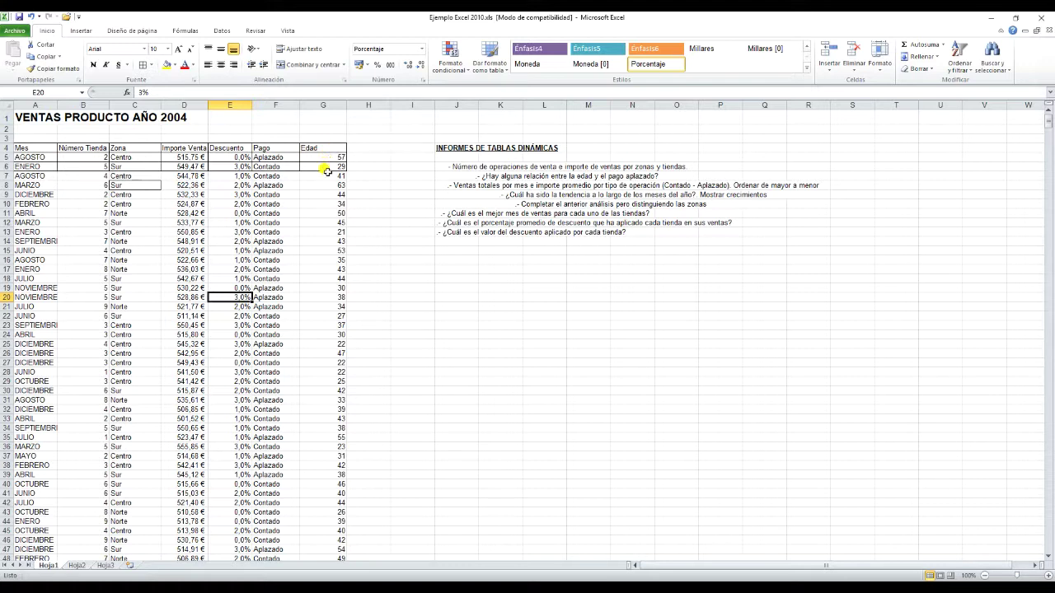
left_click(307, 259)
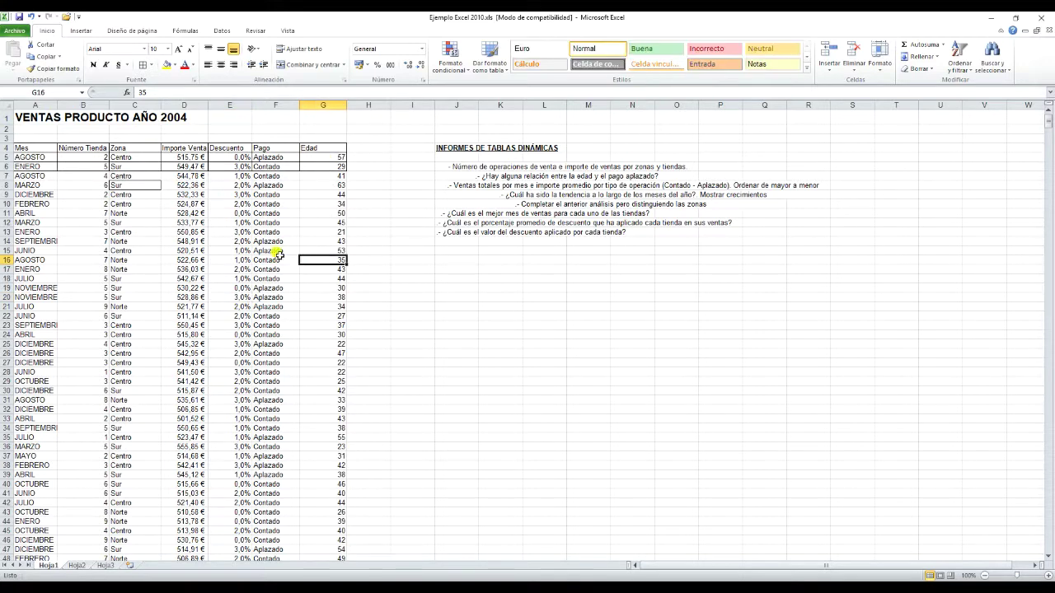
left_click(170, 268)
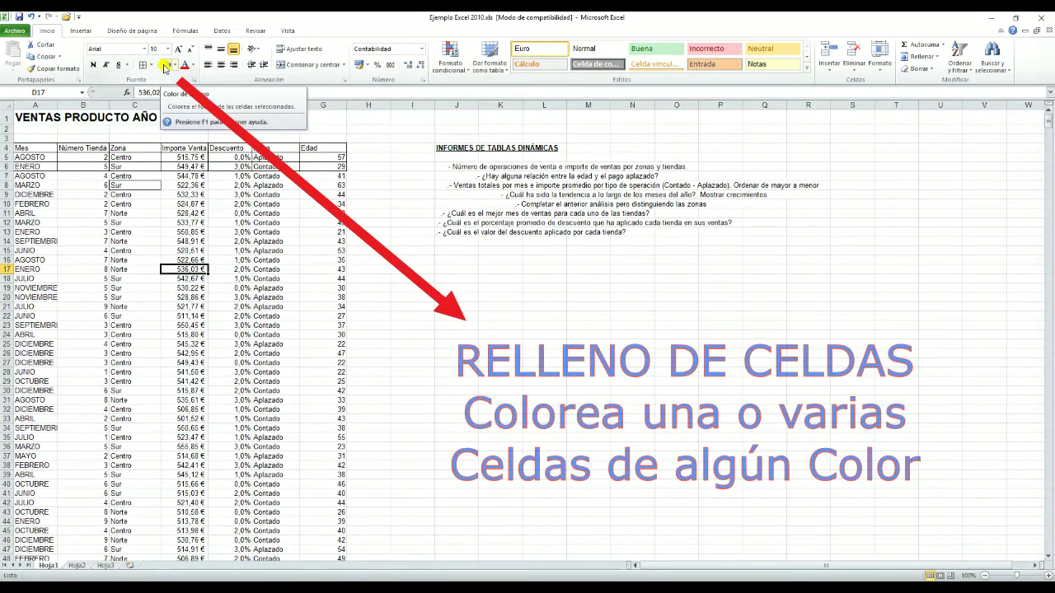
Fill the Zona header cell C4 with the standard light green colour.
left_click(84, 279)
left_click(48, 157)
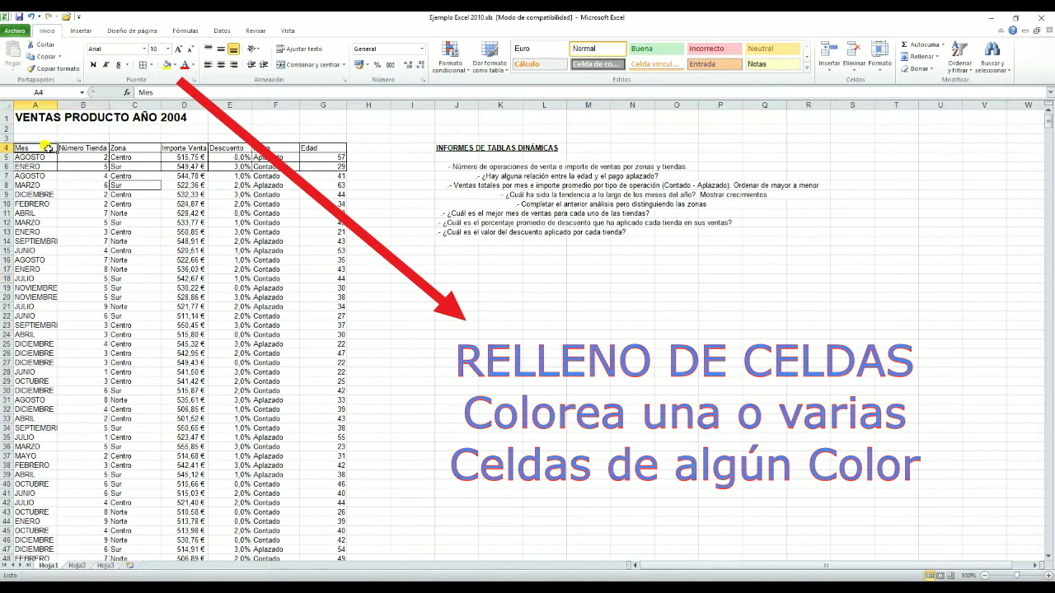
left_click(96, 155)
left_click(140, 149)
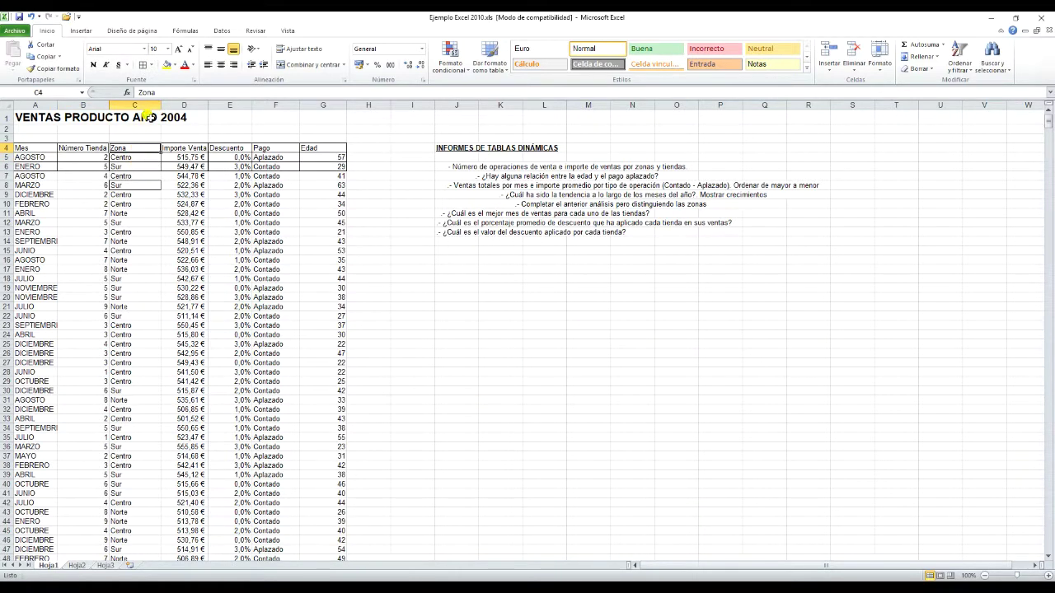
left_click(174, 65)
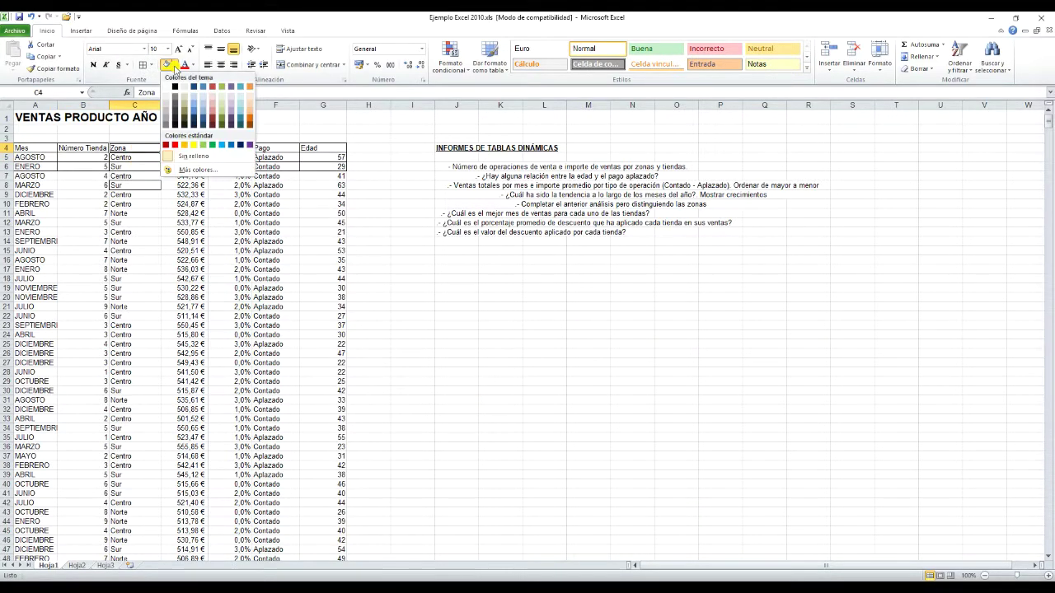
left_click(203, 147)
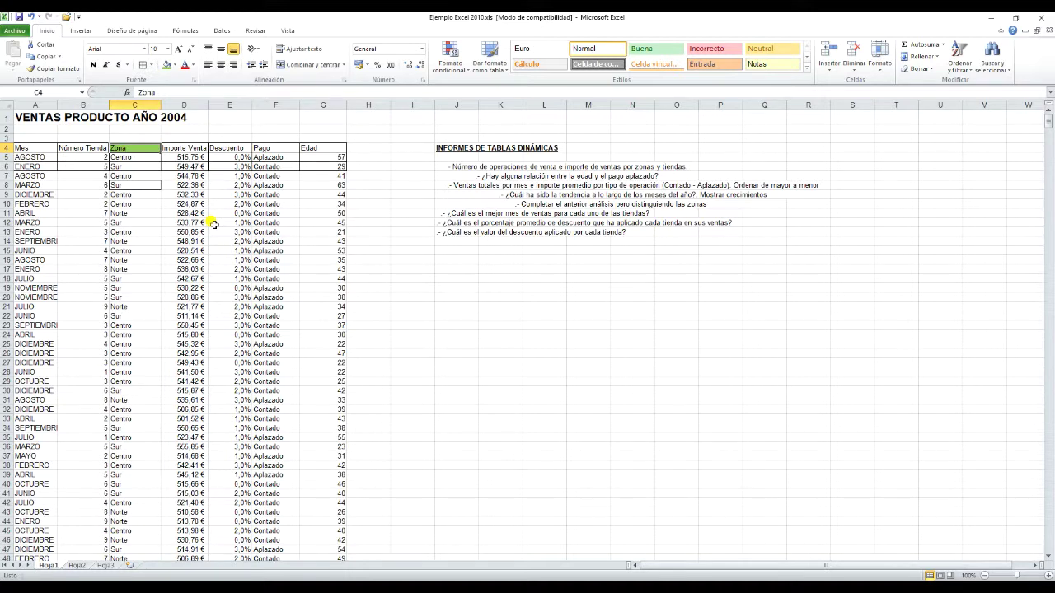
left_click(230, 223)
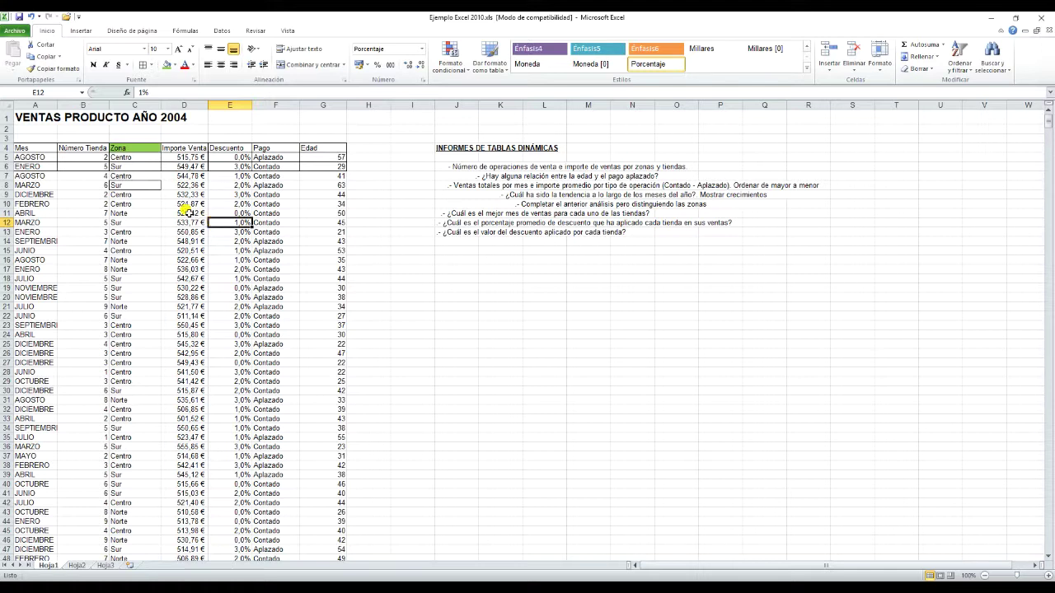
left_click(171, 219)
left_click(272, 184)
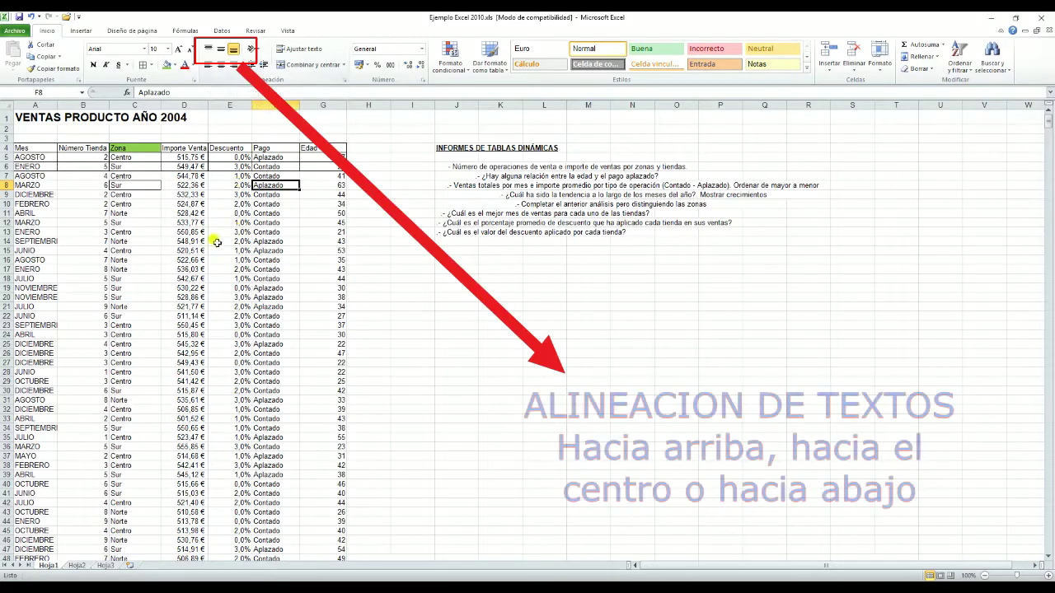
left_click(84, 194)
left_click(43, 185)
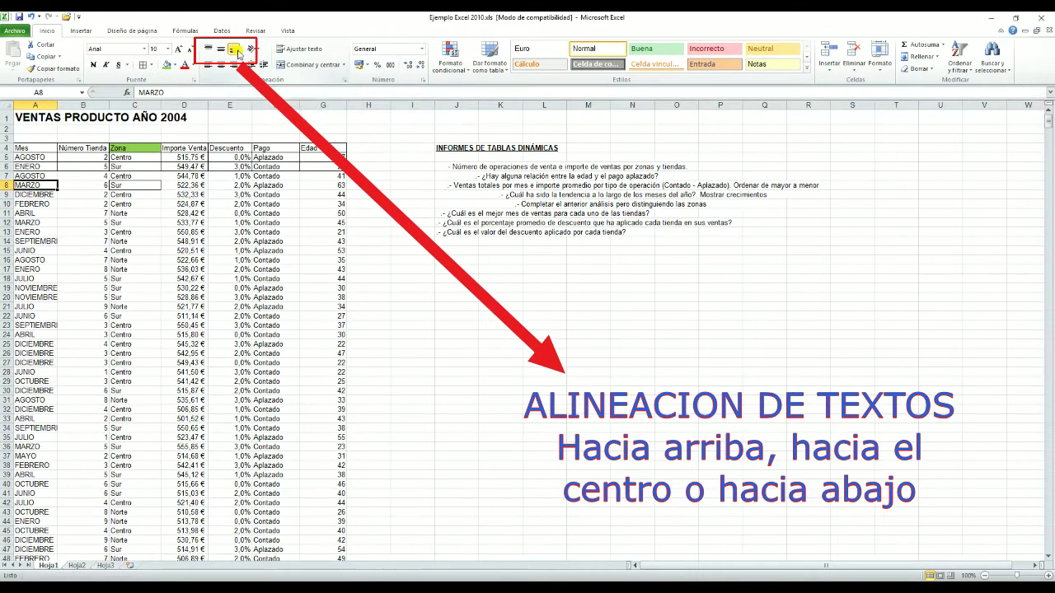
left_click(72, 241)
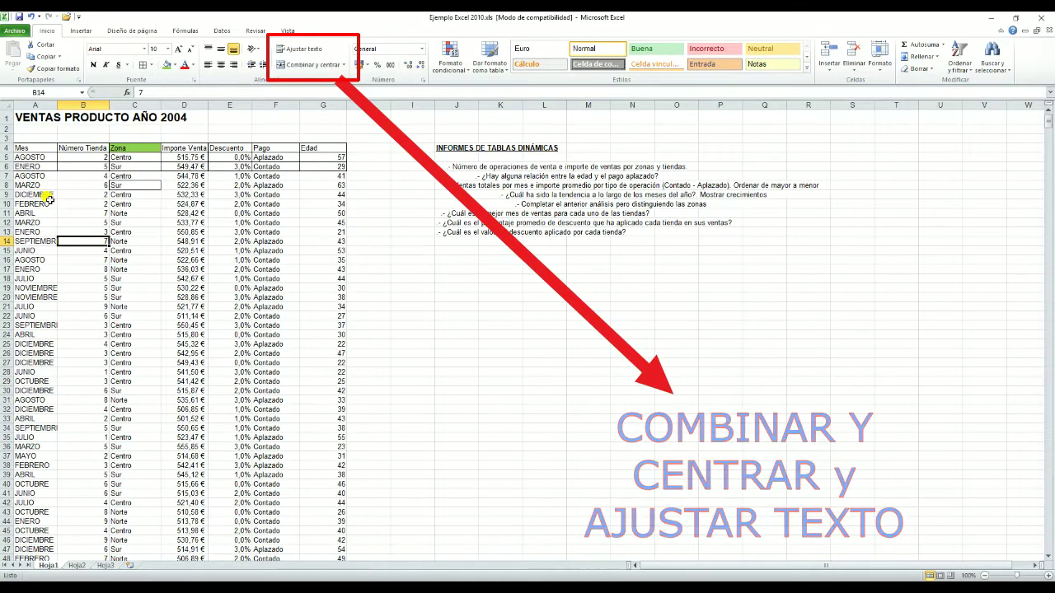
left_click(453, 146)
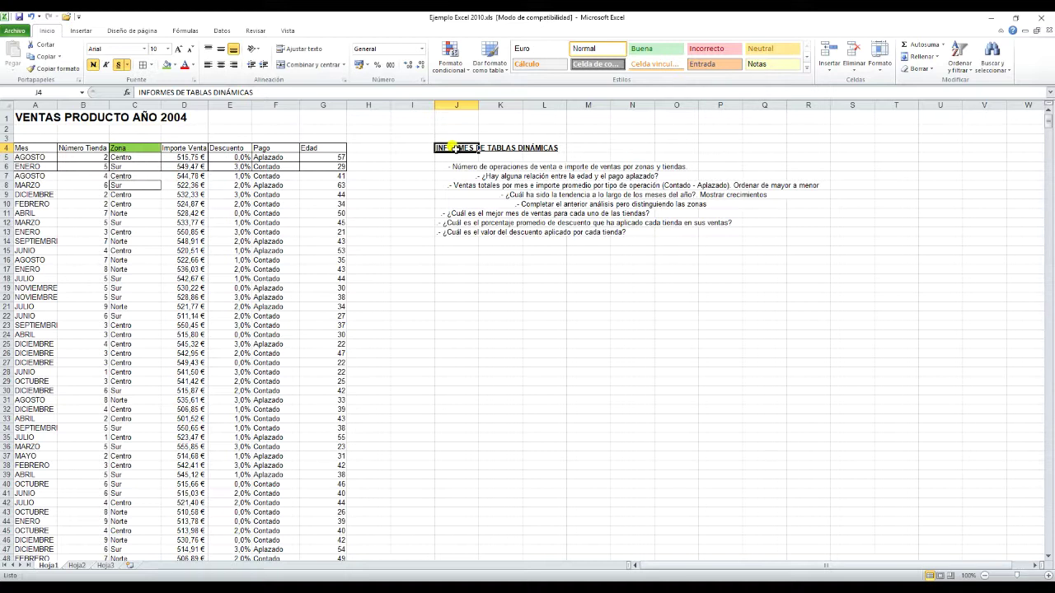
left_click(449, 275)
left_click(460, 148)
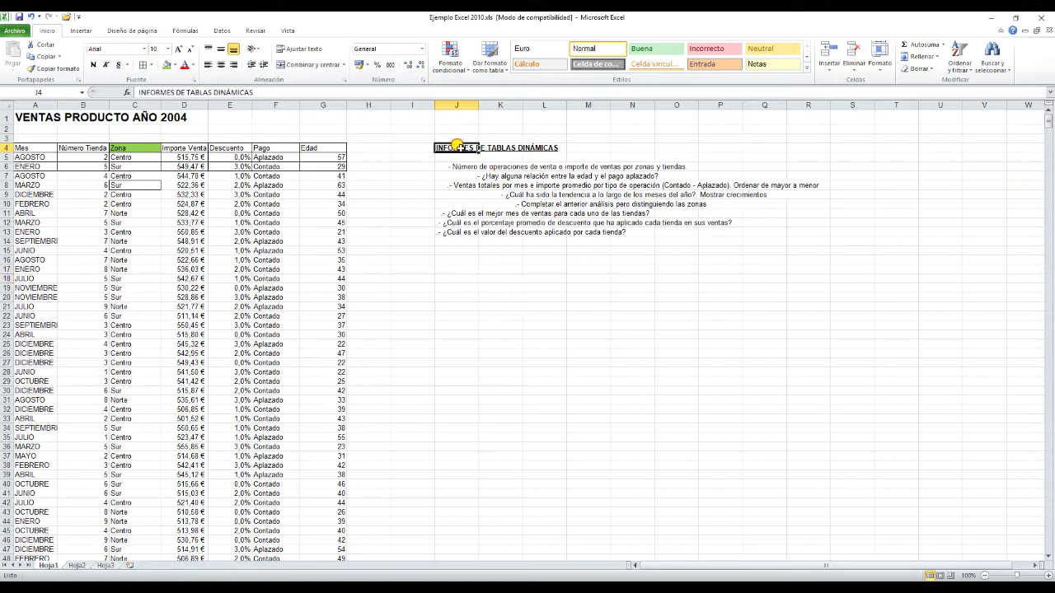
left_click(418, 314)
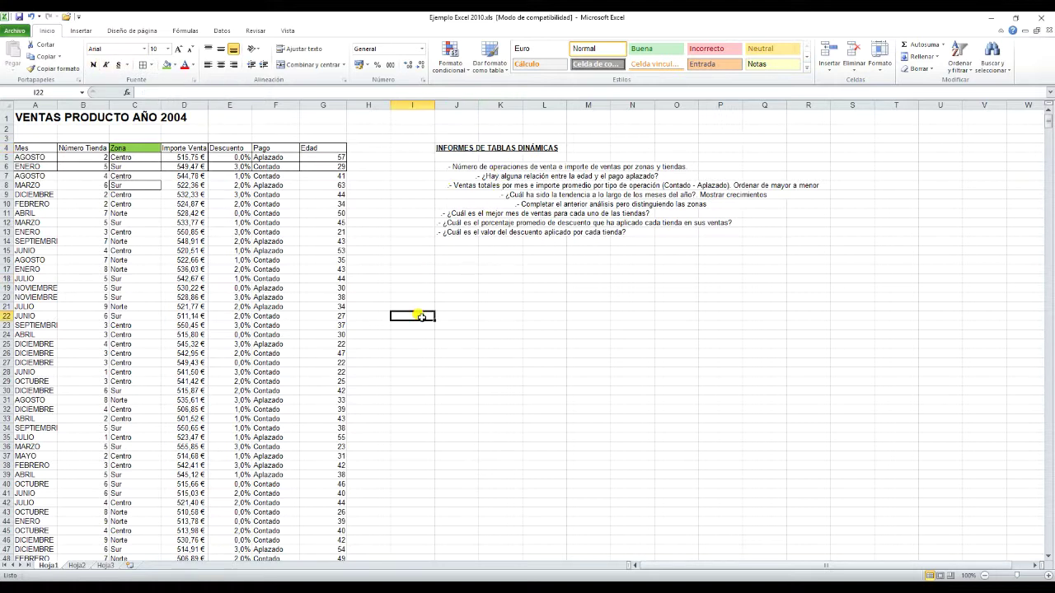
left_click(466, 148)
left_click(462, 299)
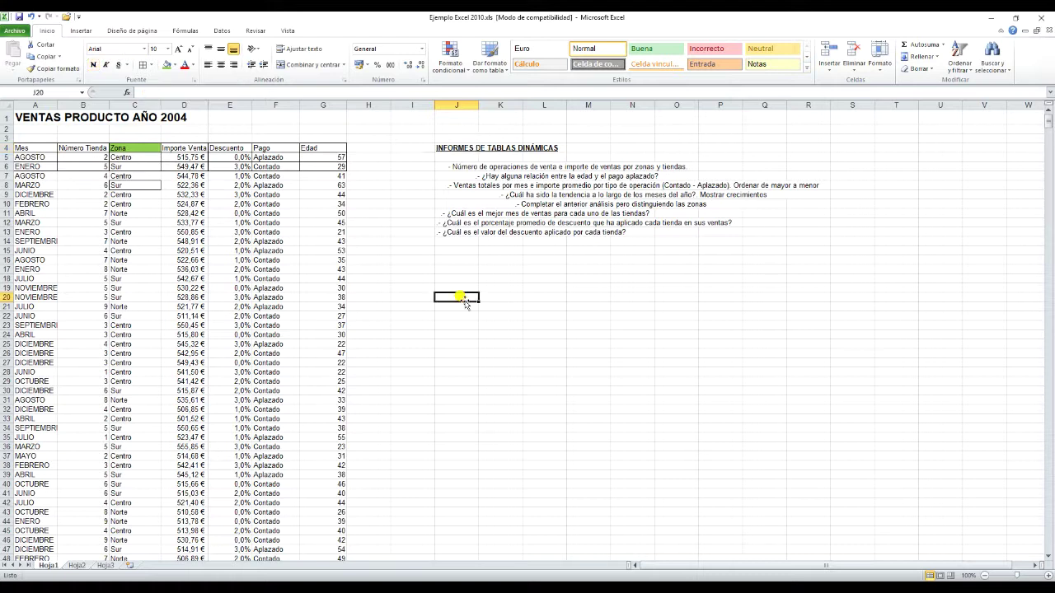
Try wrapping the INFORMES DE TABLAS DINÁMICAS heading within cell J4, and turn the text wrapping off again.
left_click(466, 148)
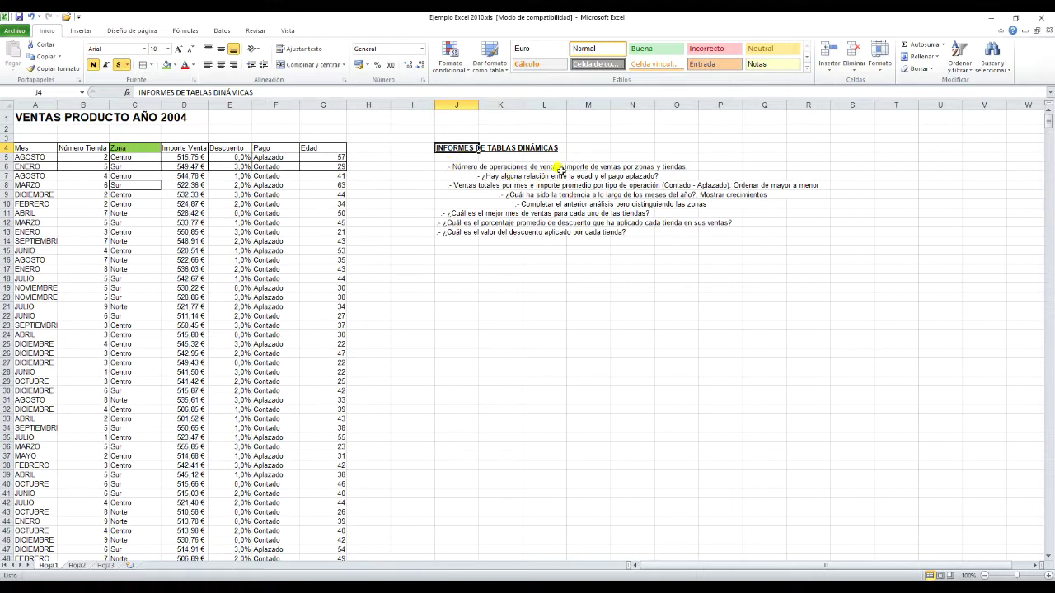
left_click(317, 52)
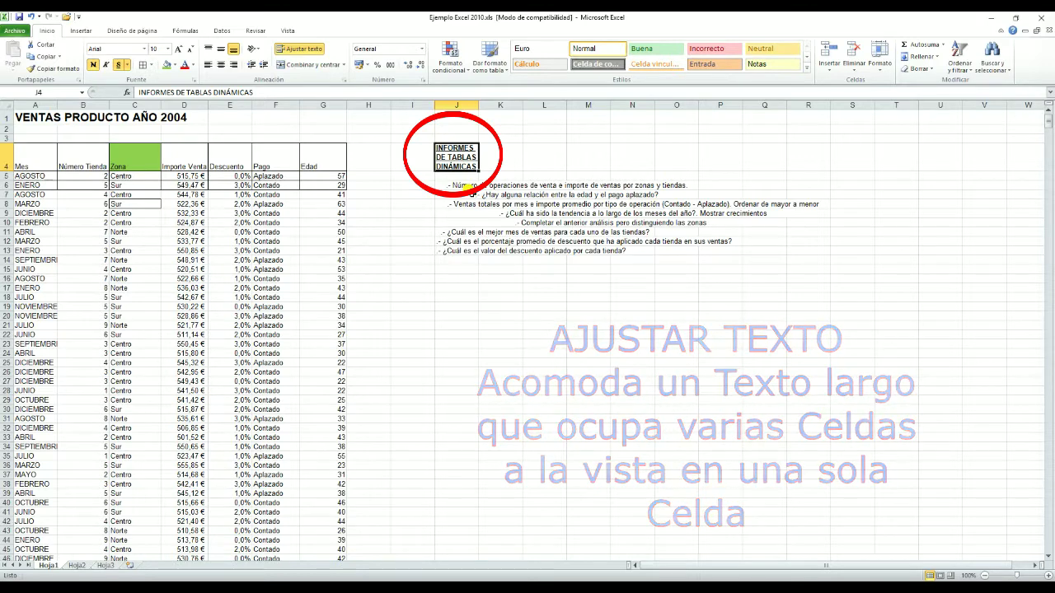
left_click(306, 51)
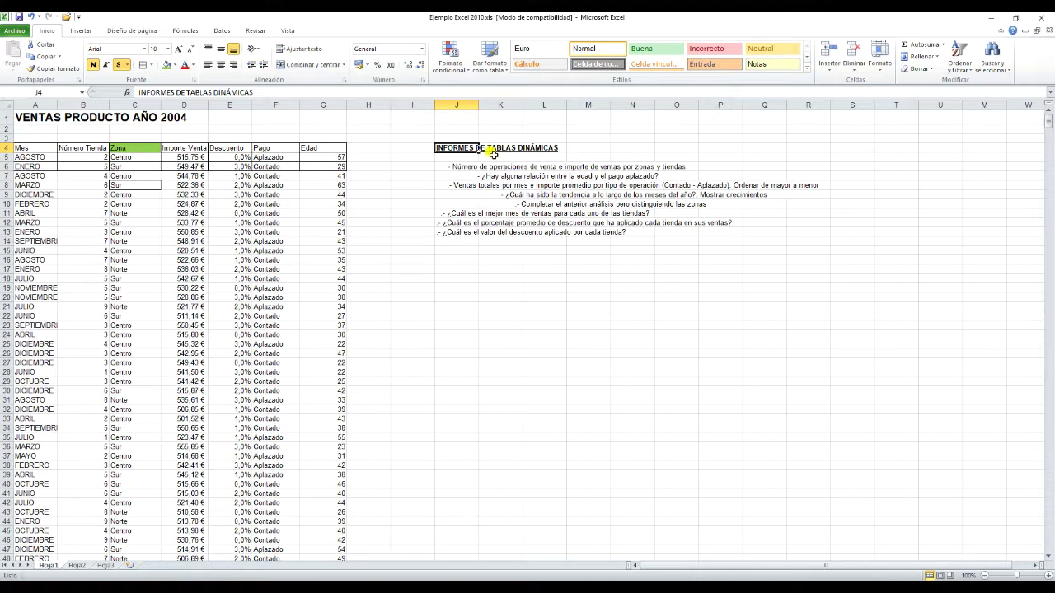
Merge and center the INFORMES DE TABLAS DINÁMICAS heading across cells J4:M4.
left_click_drag(447, 148, 582, 148)
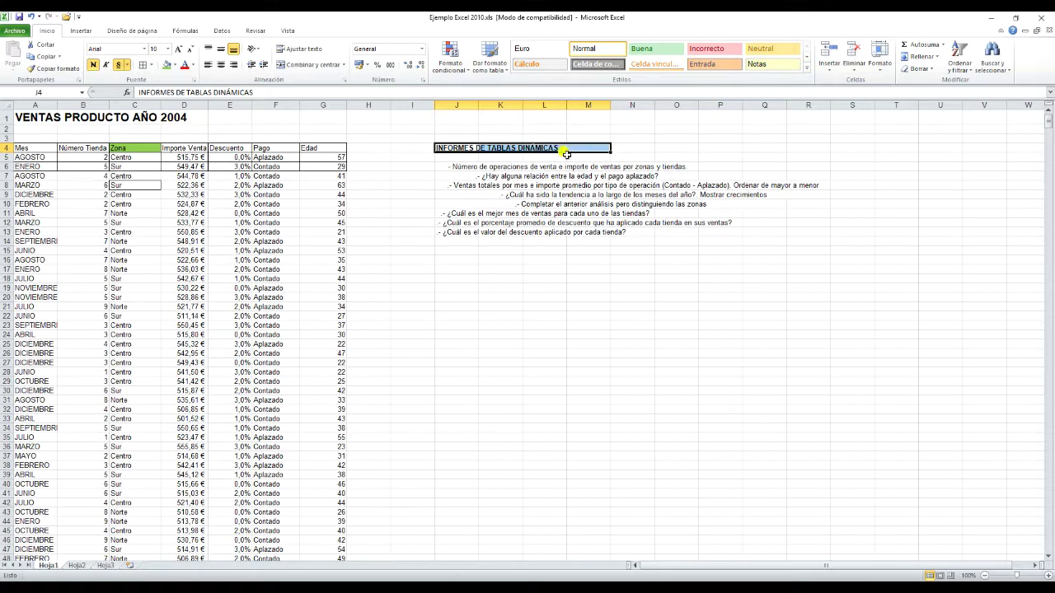
left_click(322, 71)
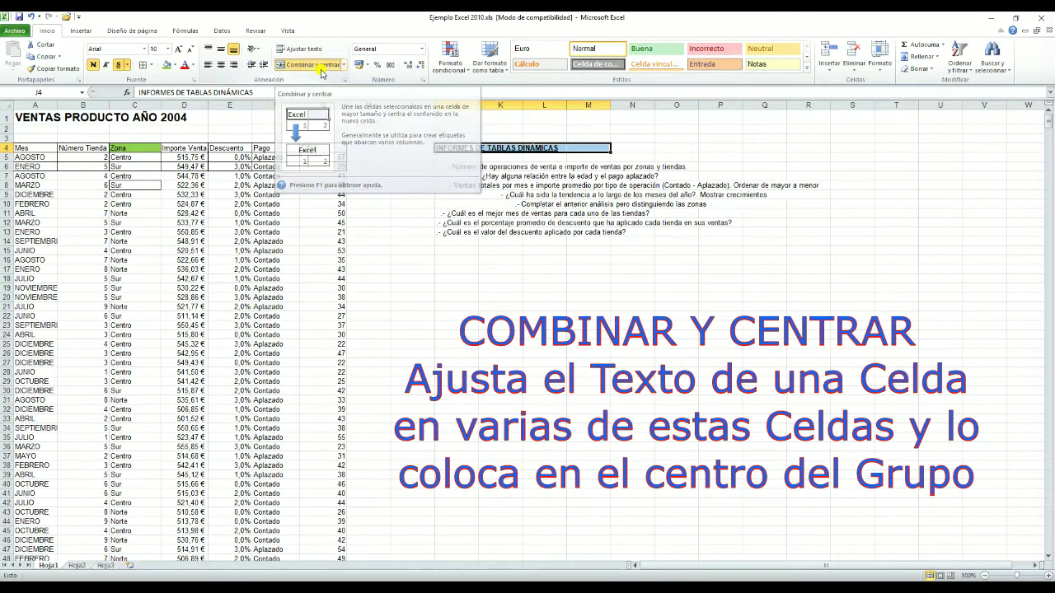
left_click(453, 306)
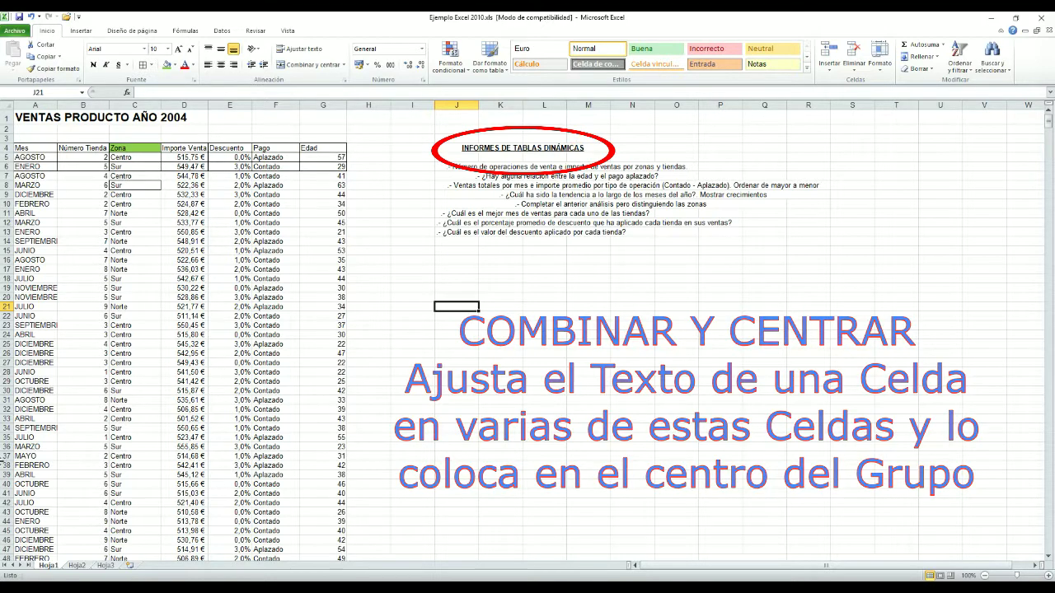
left_click(676, 381)
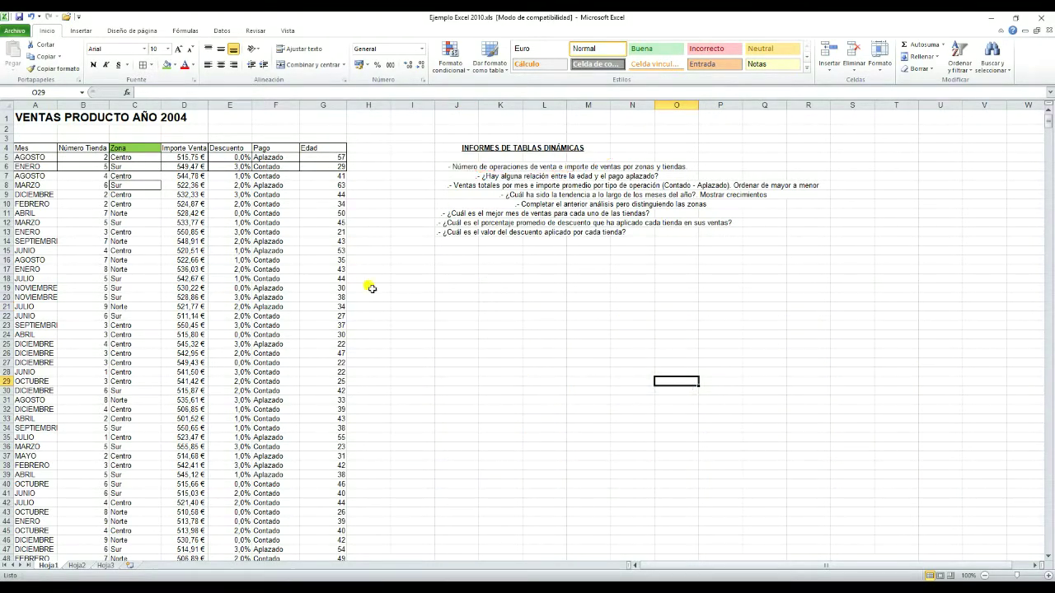
left_click(179, 257)
left_click(185, 204)
left_click(184, 222)
left_click(183, 258)
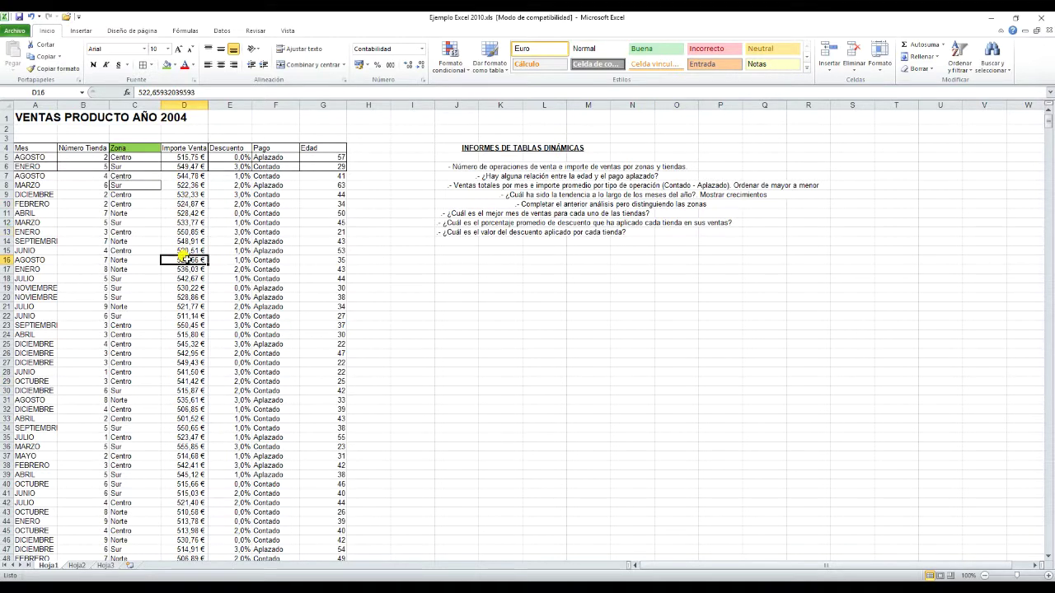
left_click(191, 222)
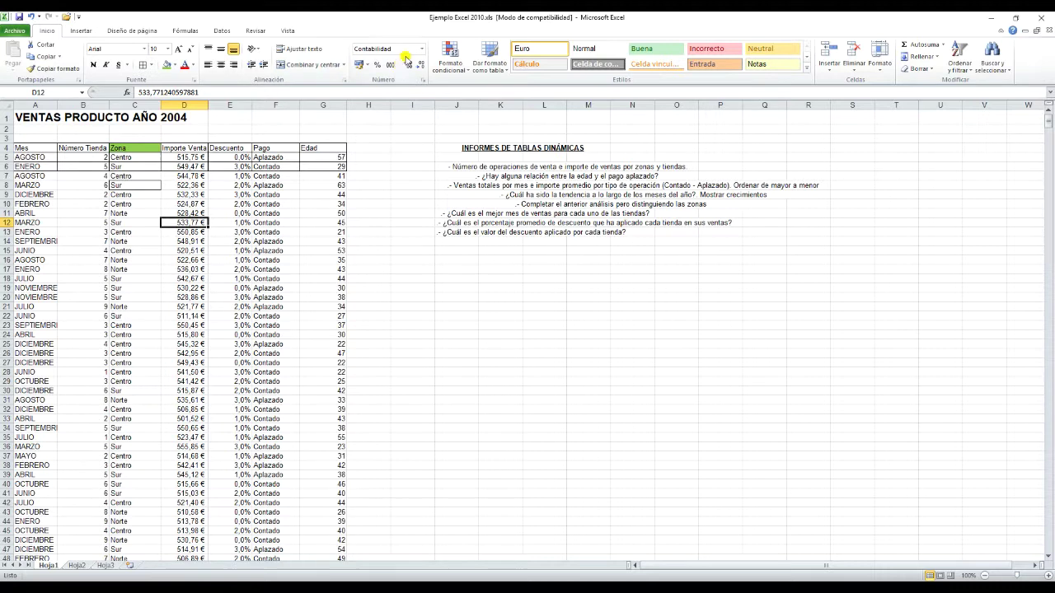
Review the available number formats for the Edad value in cell G14 without applying one.
left_click(328, 239)
left_click(420, 50)
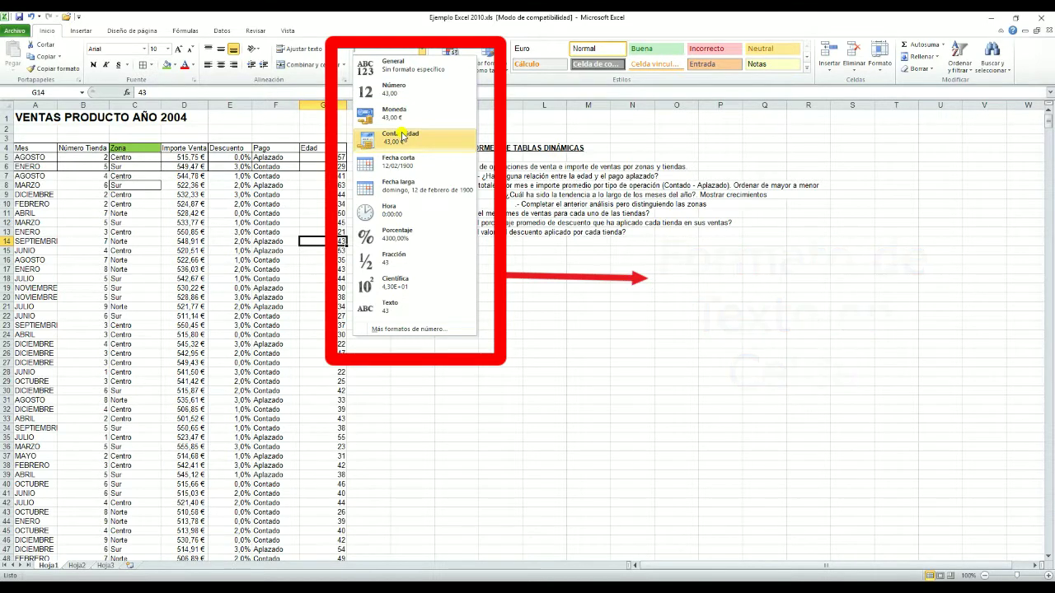
left_click(305, 289)
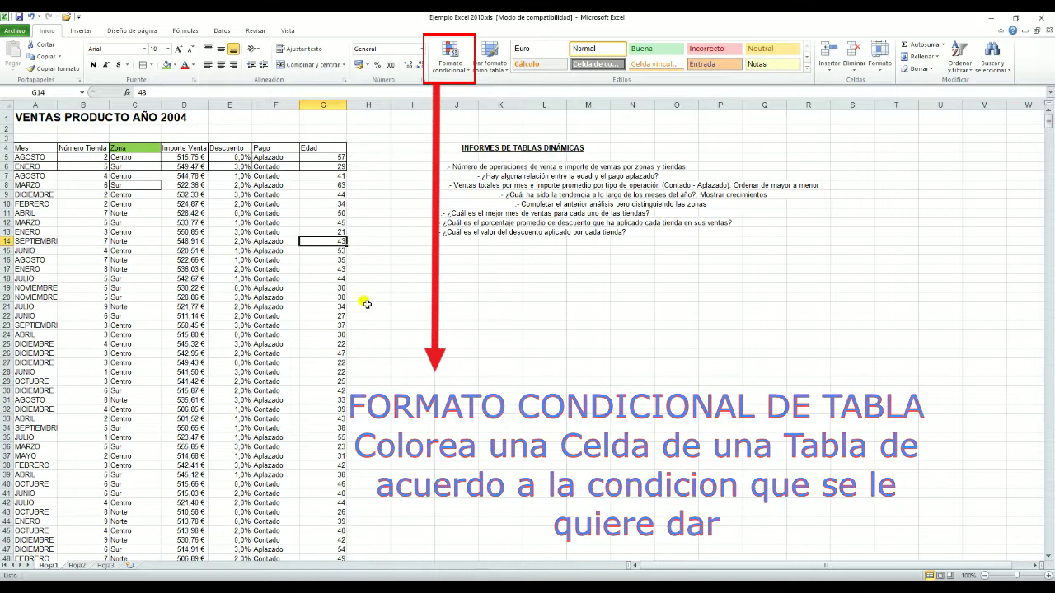
left_click(198, 250)
left_click(194, 315)
left_click(264, 252)
left_click(271, 277)
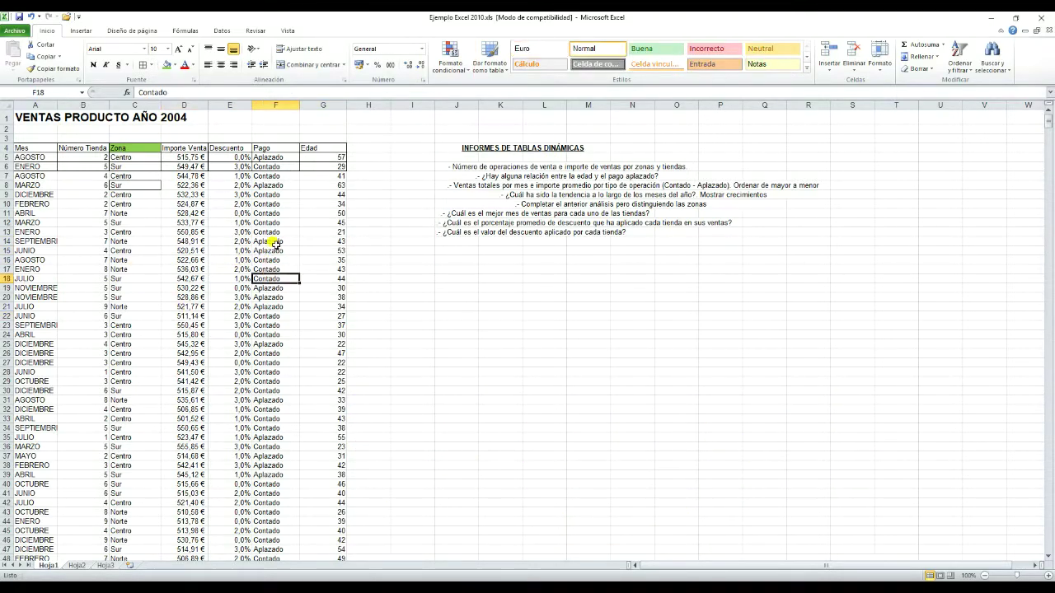
left_click(271, 252)
left_click(268, 225)
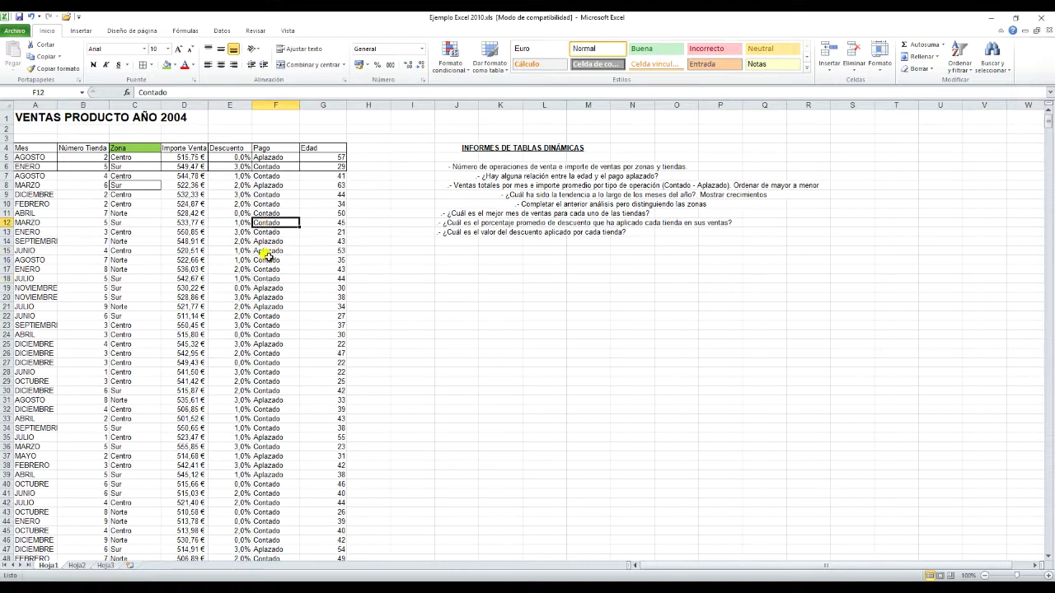
Examine the conditional formatting options, previewing data bars, colour scales and icon sets on cell G15 and reviewing the highlight, top/bottom and clear rules.
left_click(468, 73)
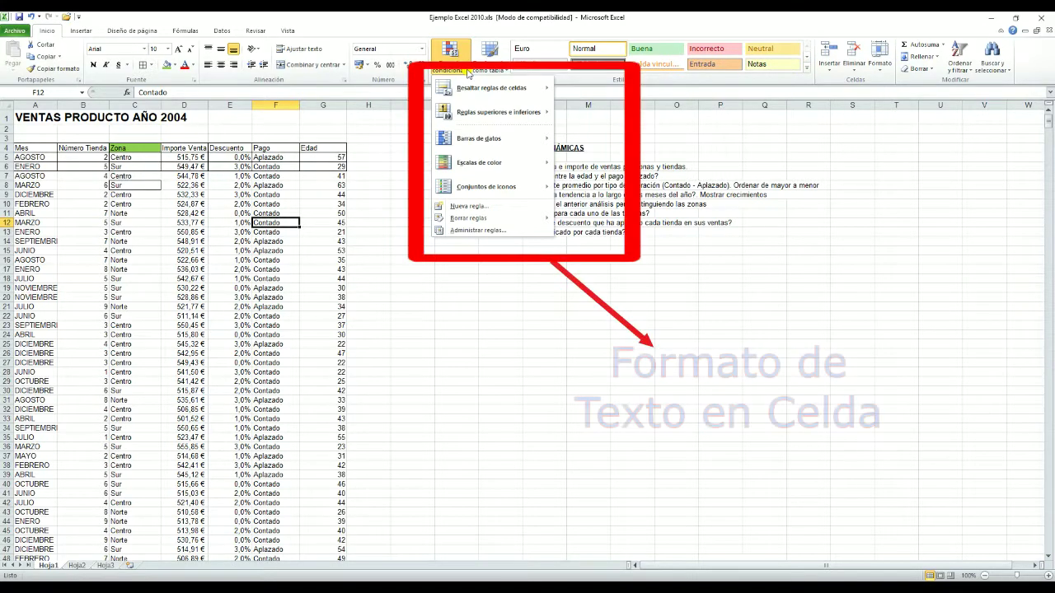
mouse_move(481, 146)
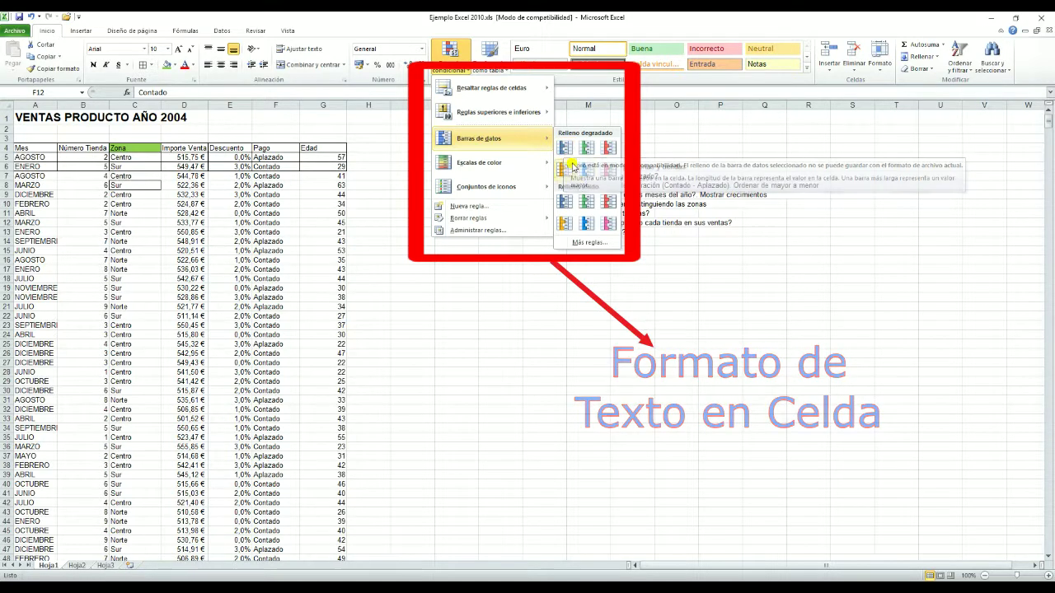
left_click(258, 241)
left_click(453, 65)
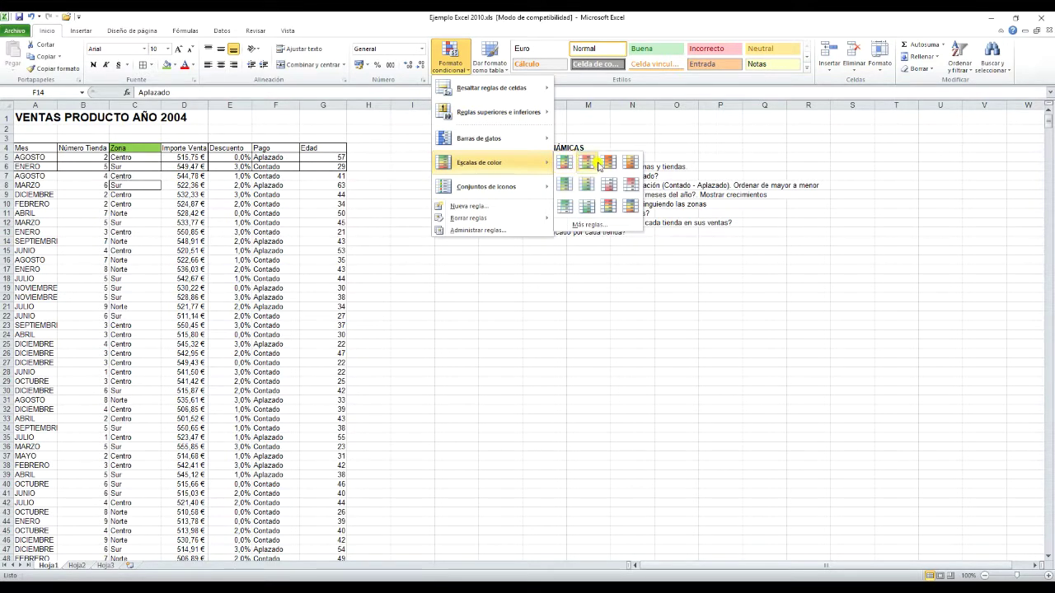
mouse_move(503, 137)
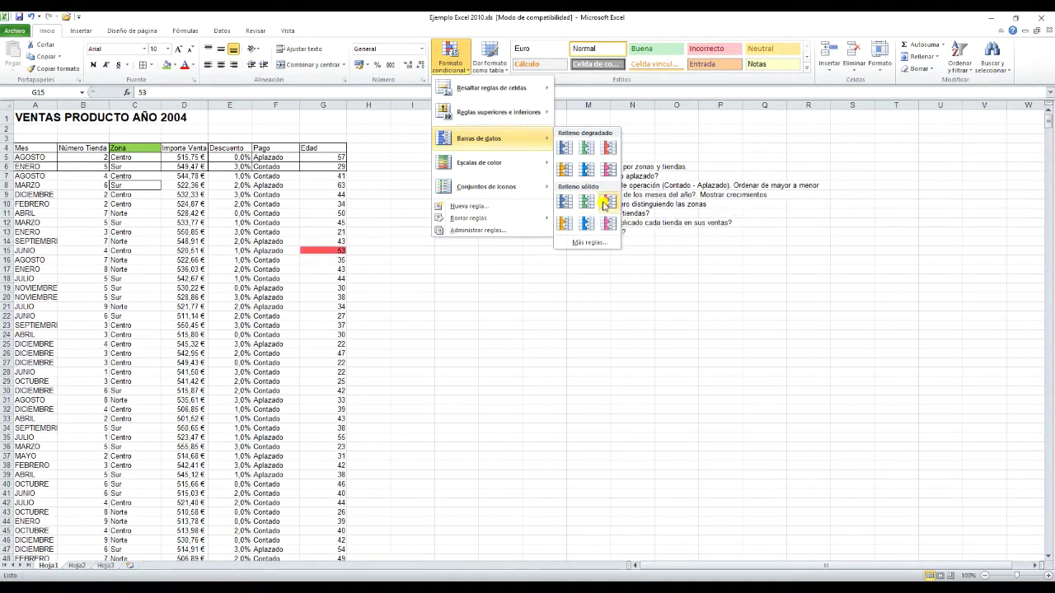
mouse_move(504, 166)
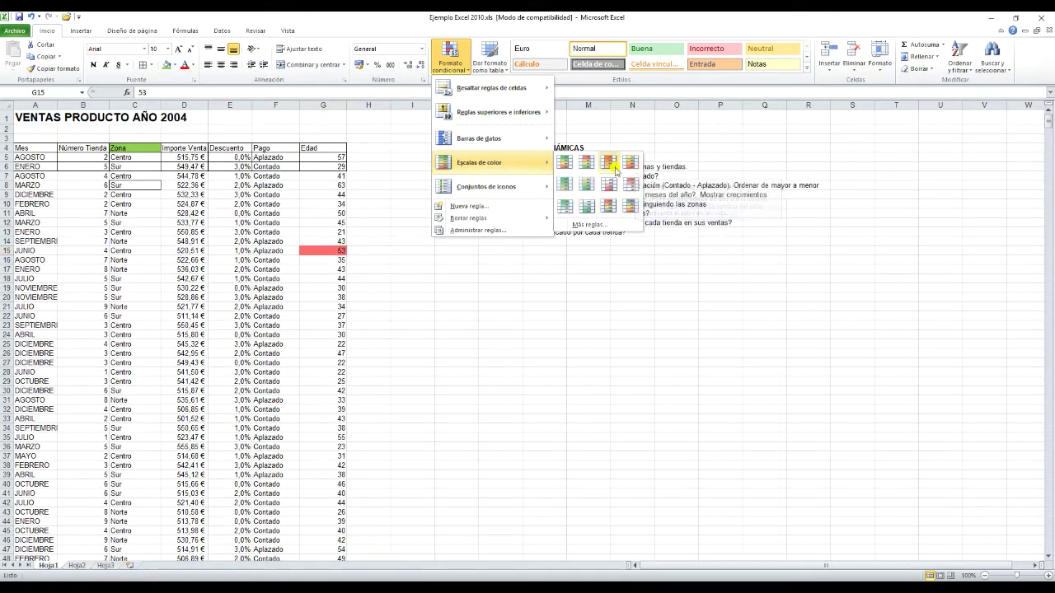
mouse_move(511, 187)
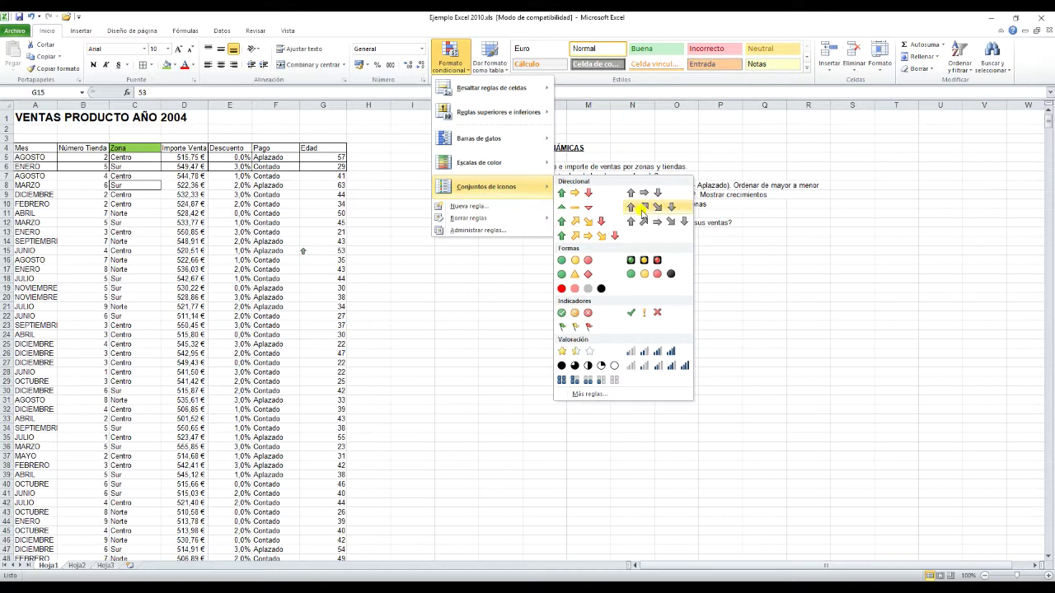
mouse_move(512, 90)
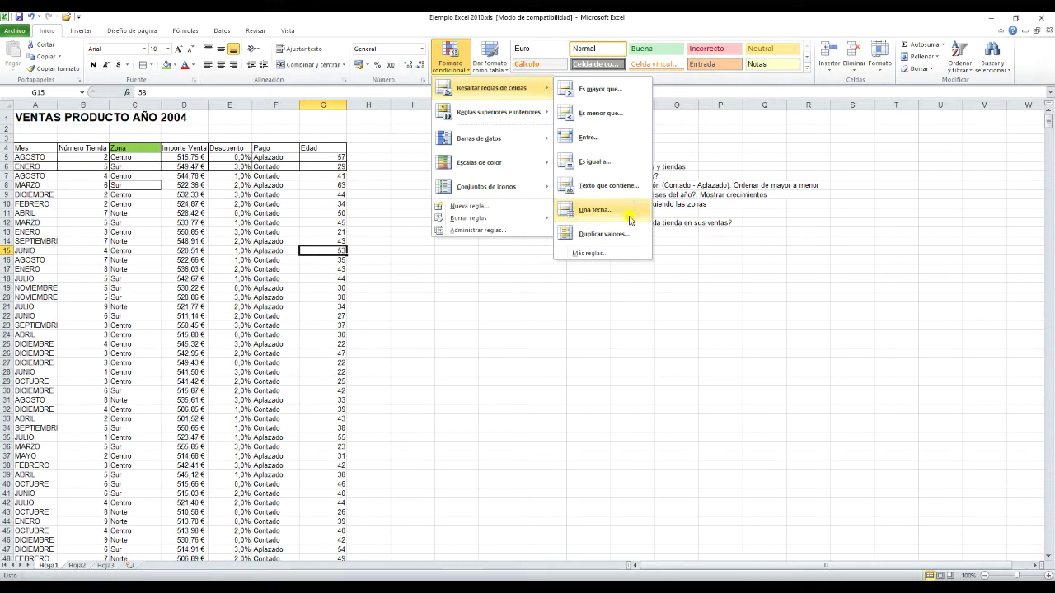
mouse_move(522, 115)
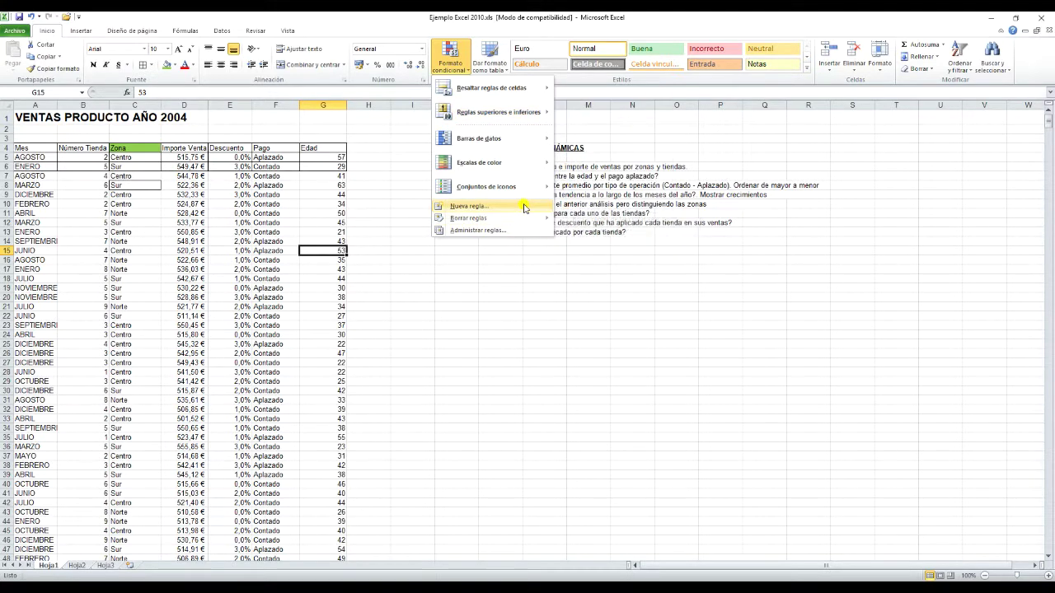
mouse_move(526, 216)
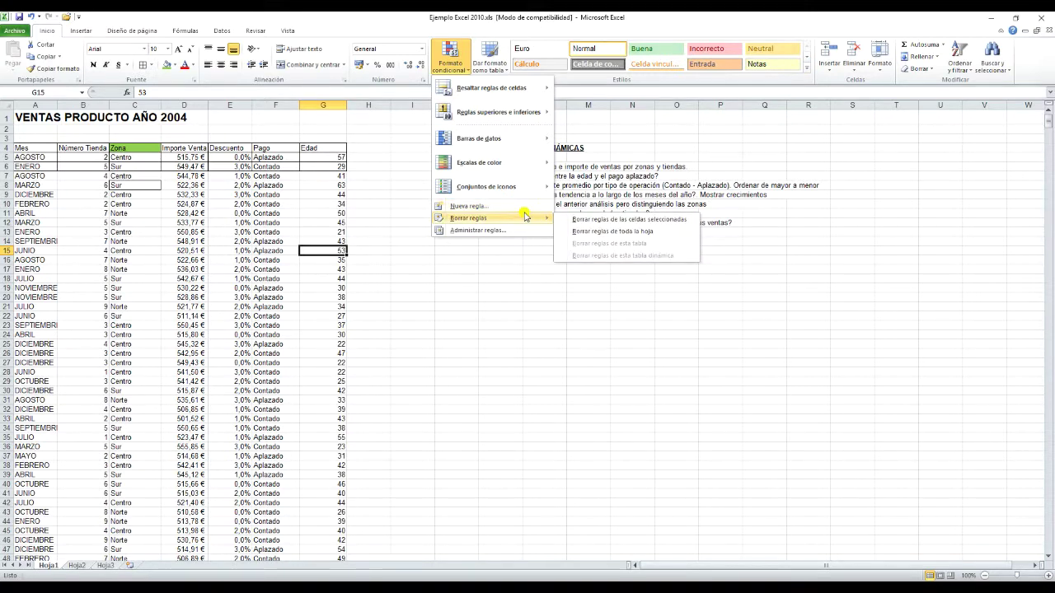
left_click(411, 302)
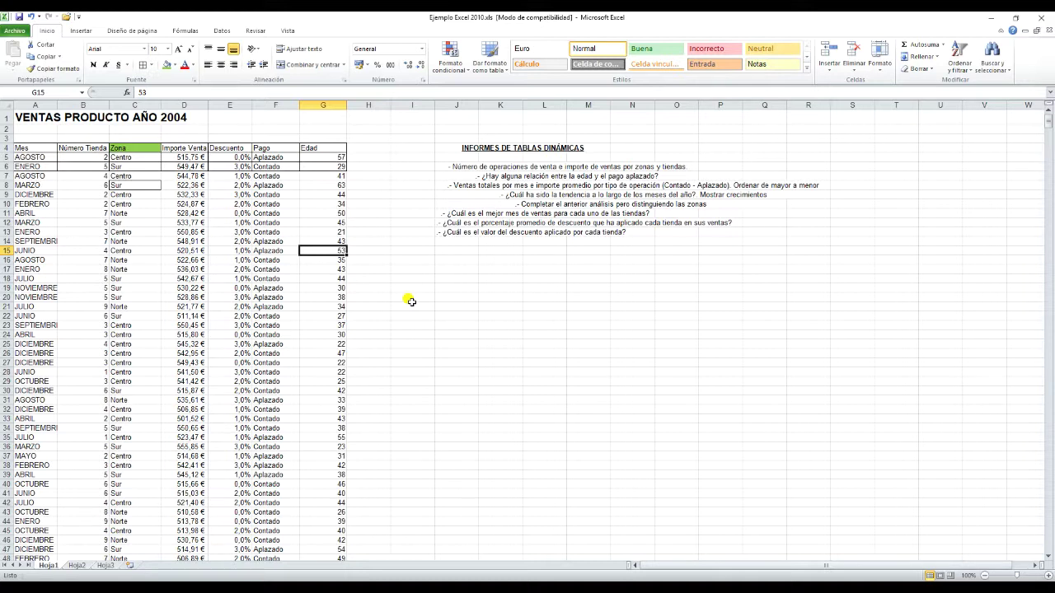
Look over the predefined cell styles available for the Edad value in cell G20 without applying one.
left_click(336, 295)
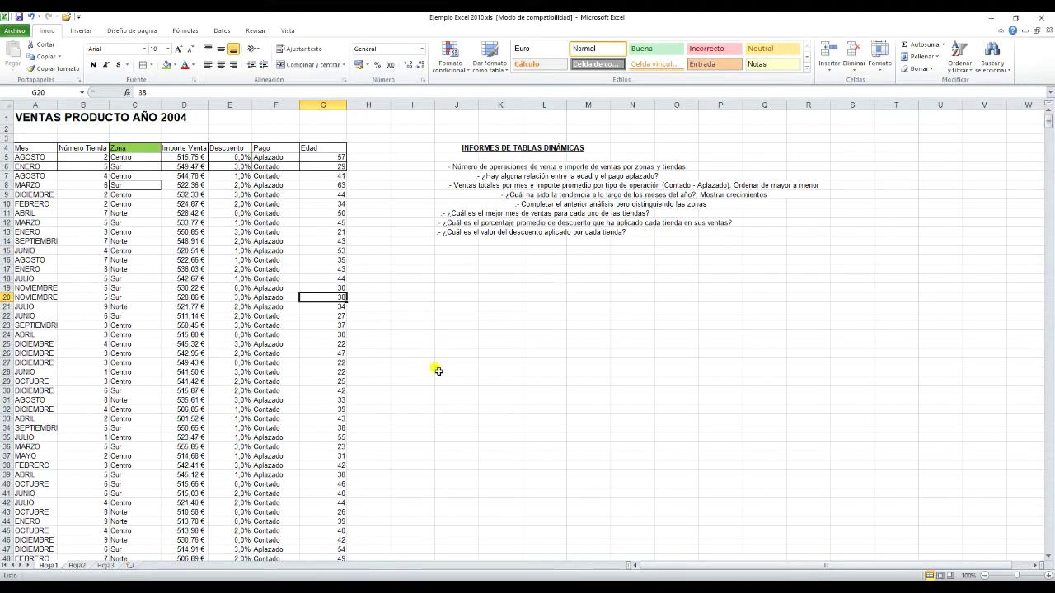
left_click(807, 69)
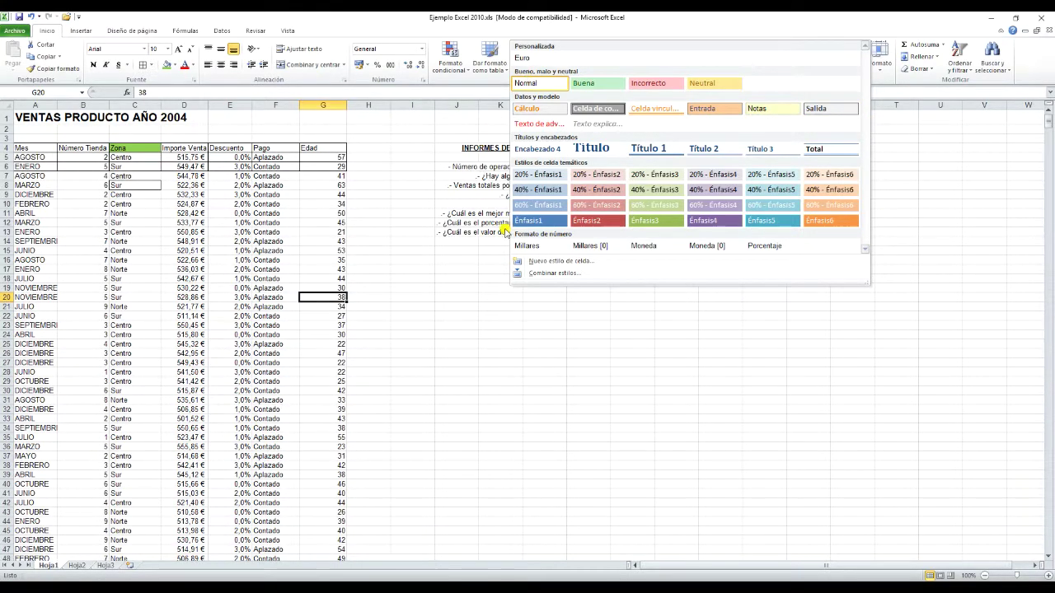
left_click(903, 239)
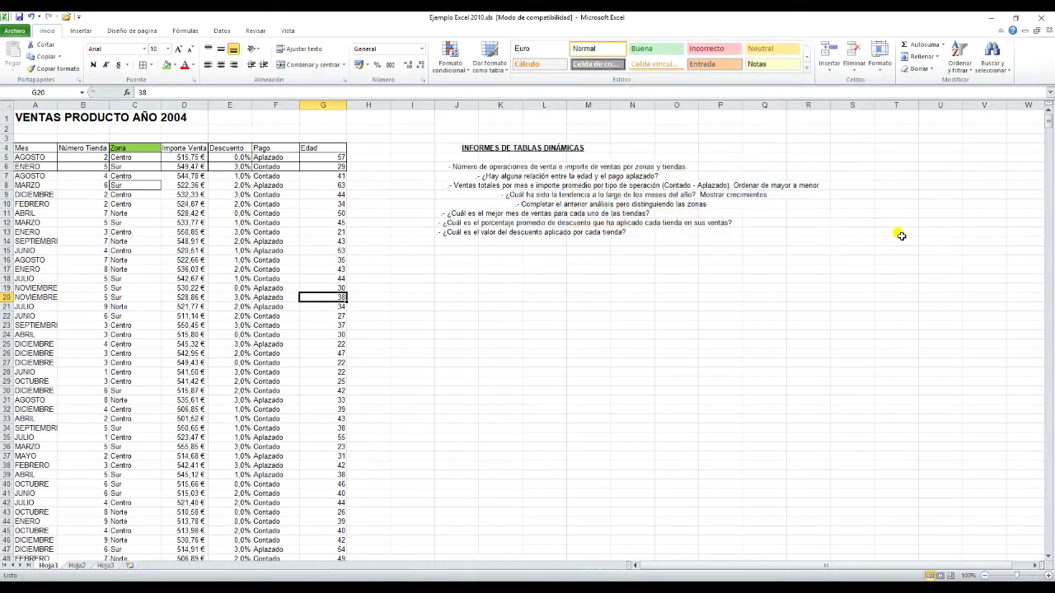
Insert blank cells at A15 and A20 in the Mes column, shifting the existing cells down.
left_click(439, 286)
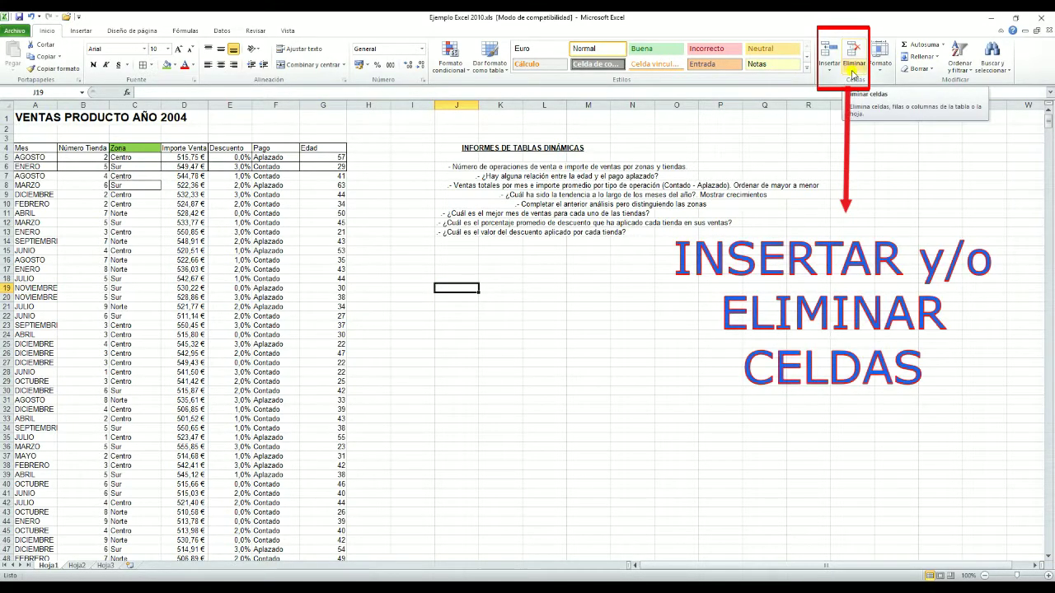
left_click(95, 251)
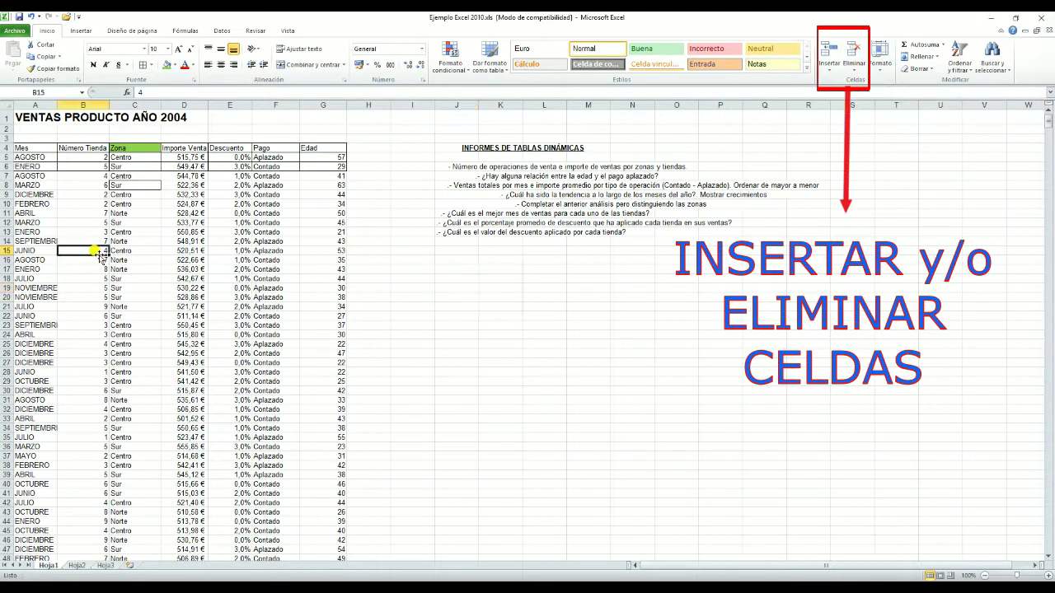
left_click(37, 251)
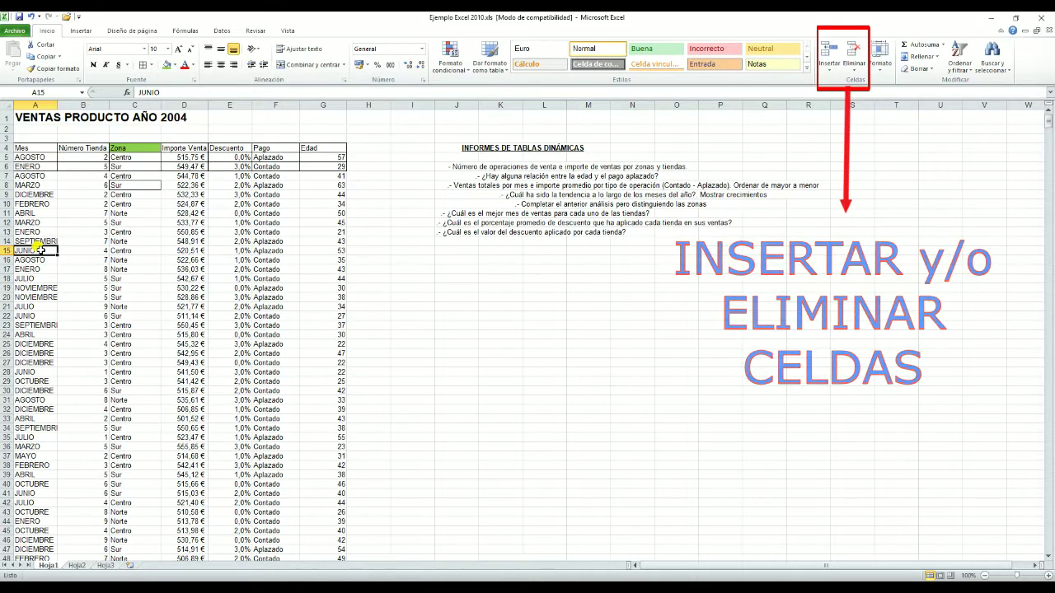
left_click(830, 71)
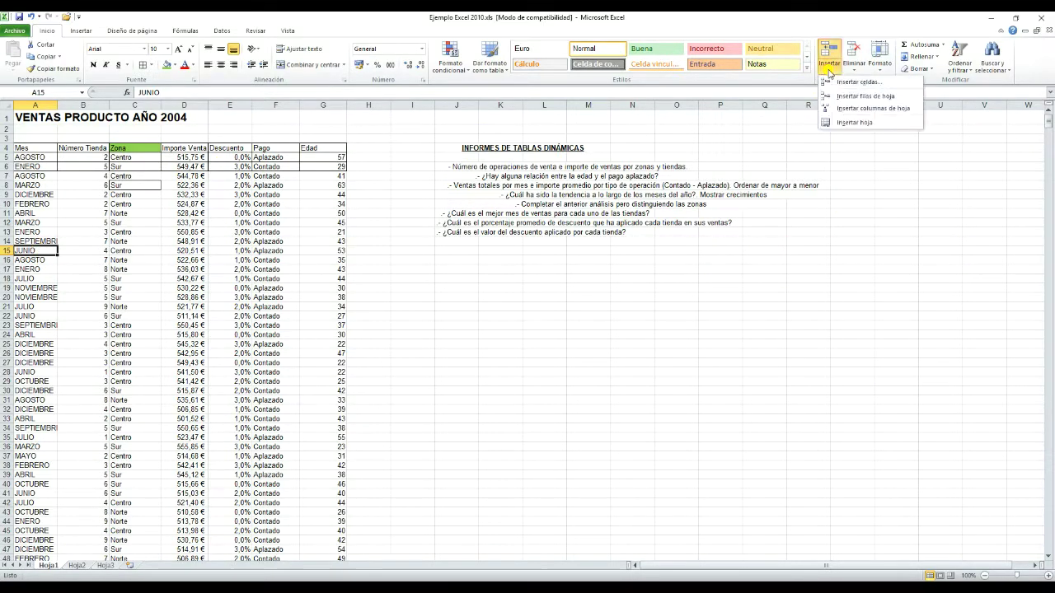
left_click(853, 81)
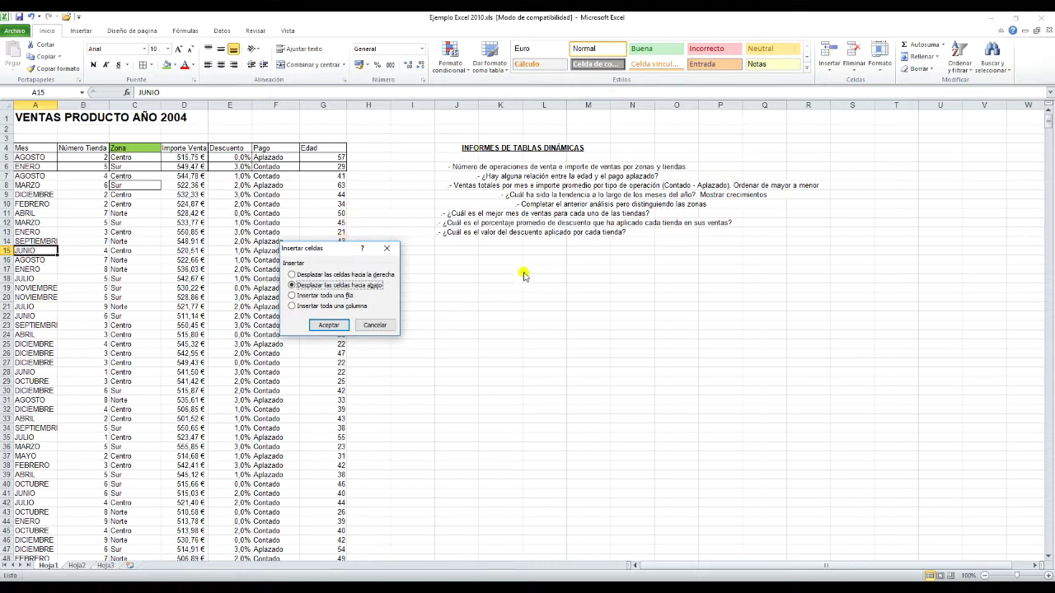
left_click(387, 248)
left_click(829, 64)
left_click(330, 327)
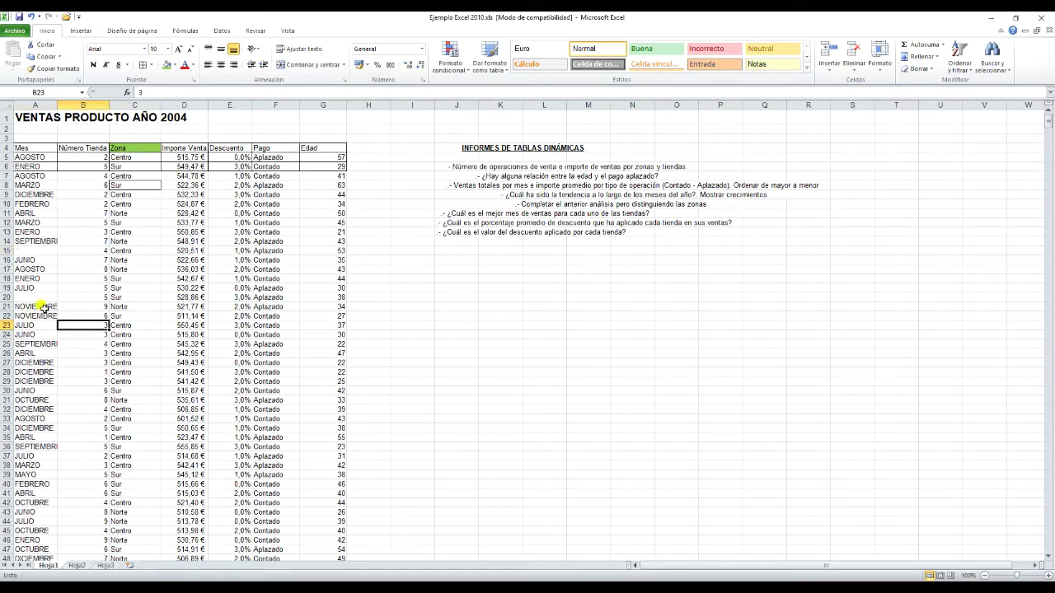
Delete cell A21 containing NOVIEMBRE, shifting the cells below it up.
left_click(39, 306)
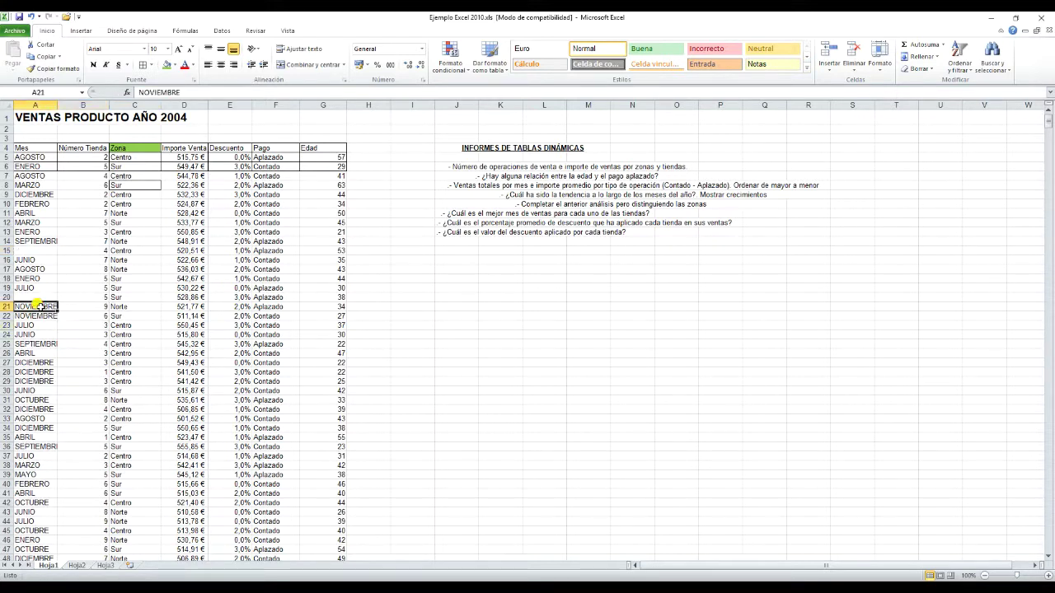
left_click(853, 70)
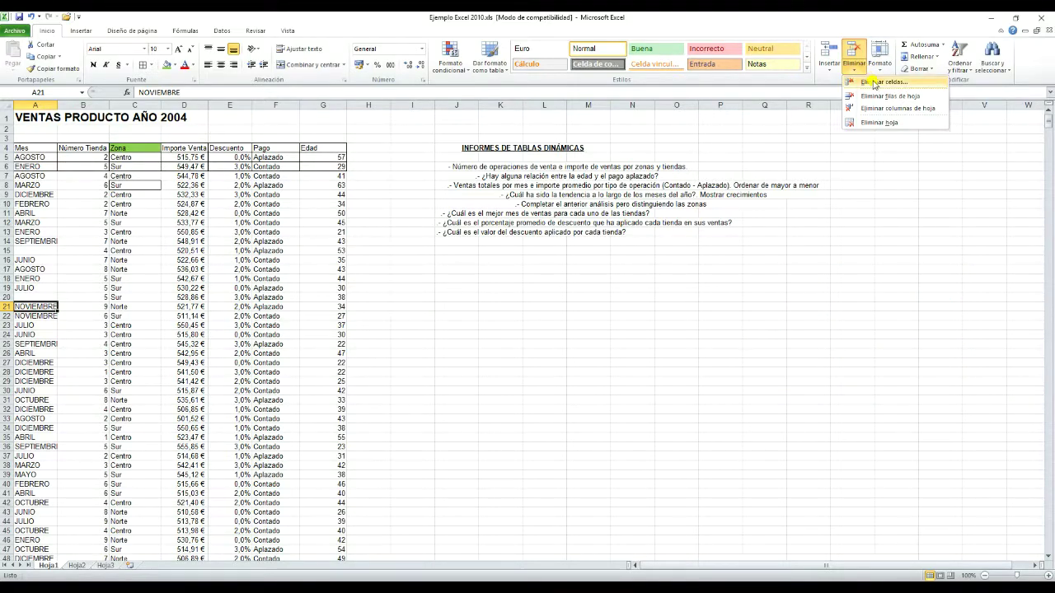
left_click(873, 83)
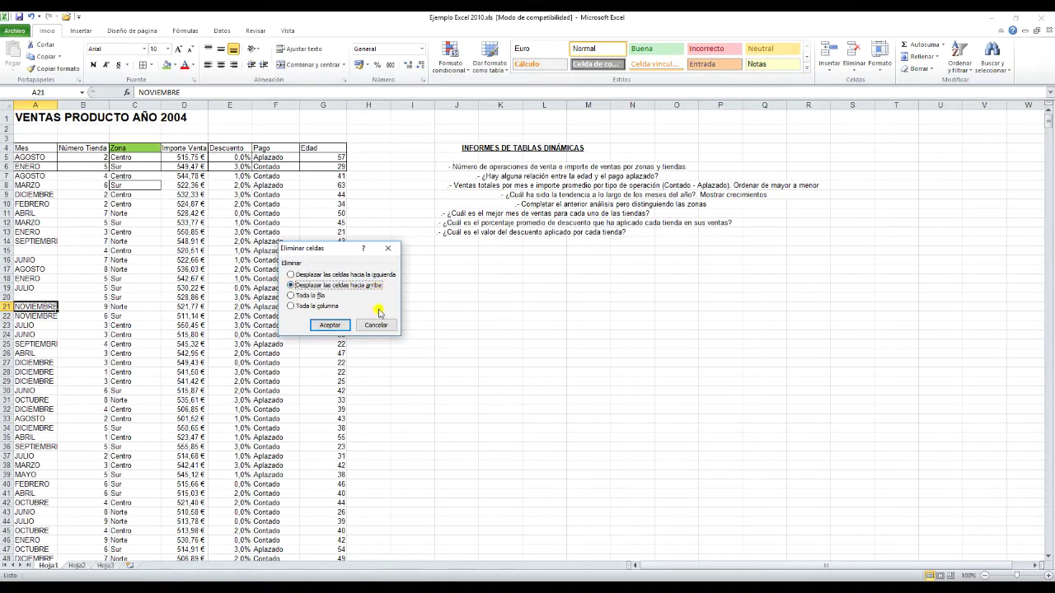
left_click(344, 326)
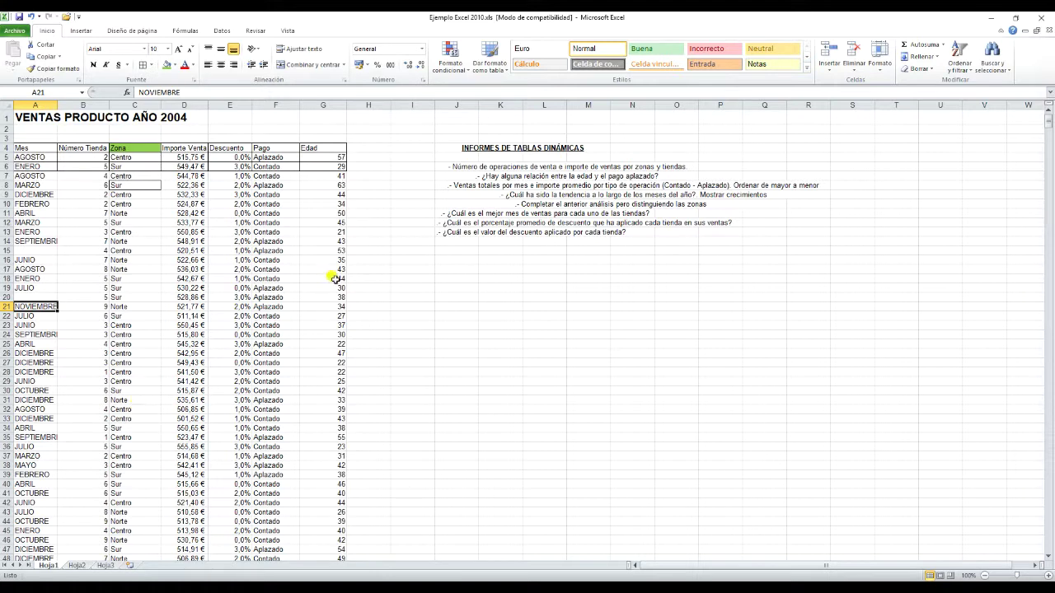
Replace the value in cell G22 with an AutoSum of the Edad values in G5:G21, and check its formula.
key("ctrl+Right")
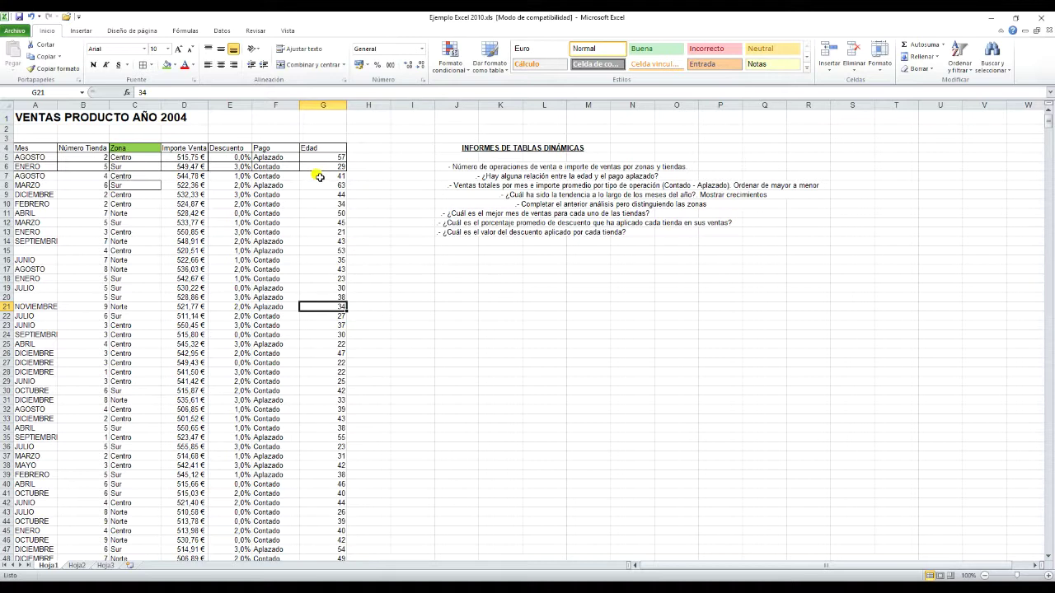
left_click(330, 316)
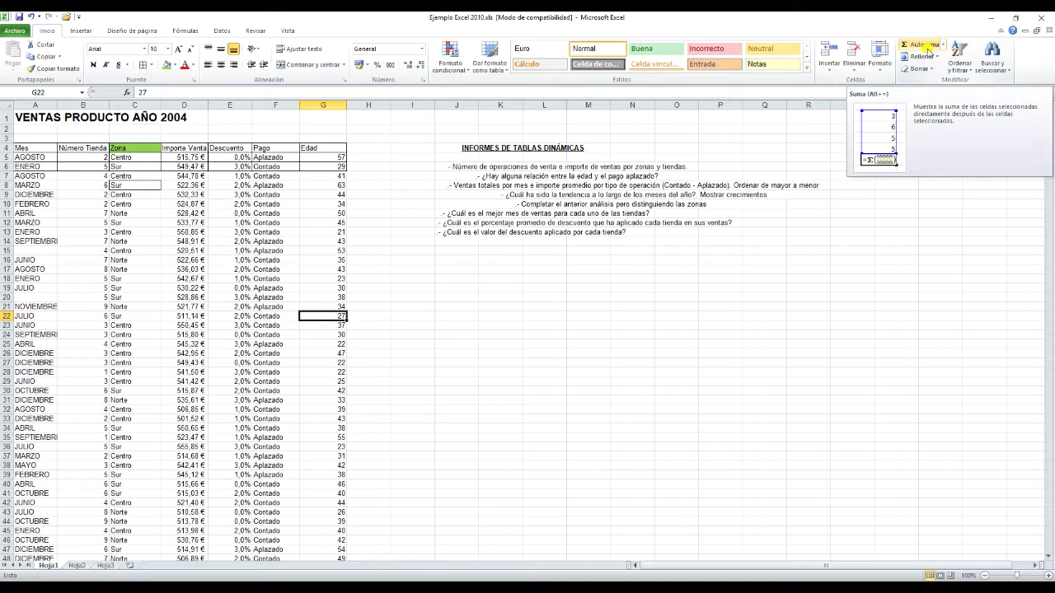
left_click(925, 45)
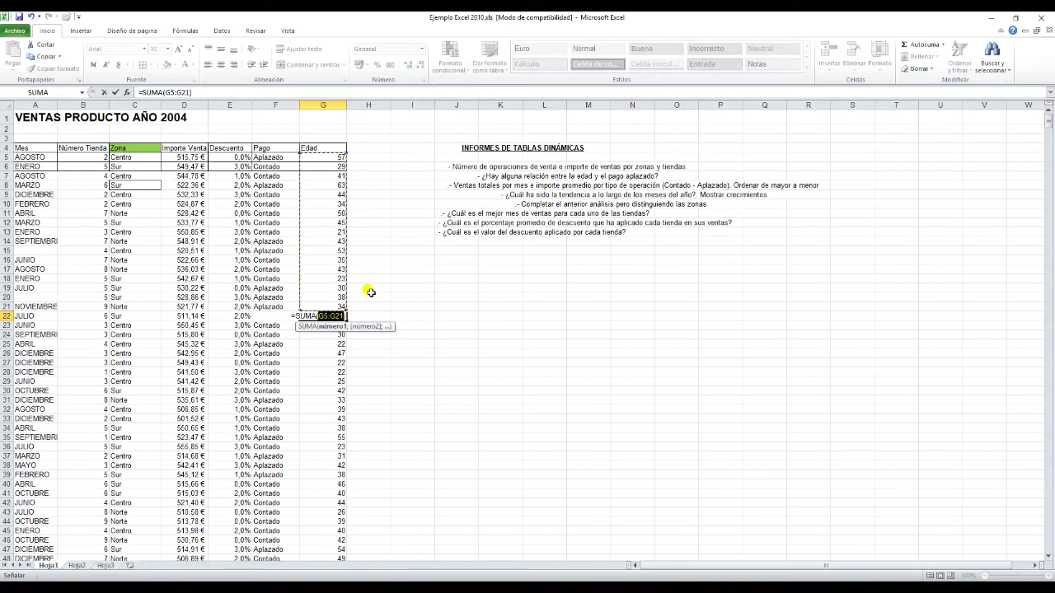
key("Return")
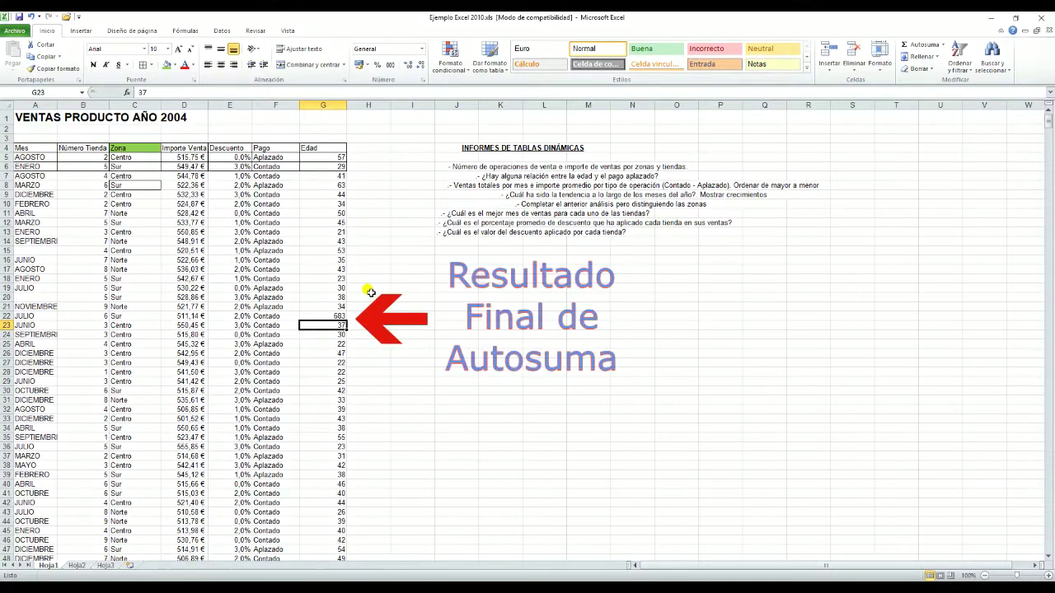
left_click(338, 316)
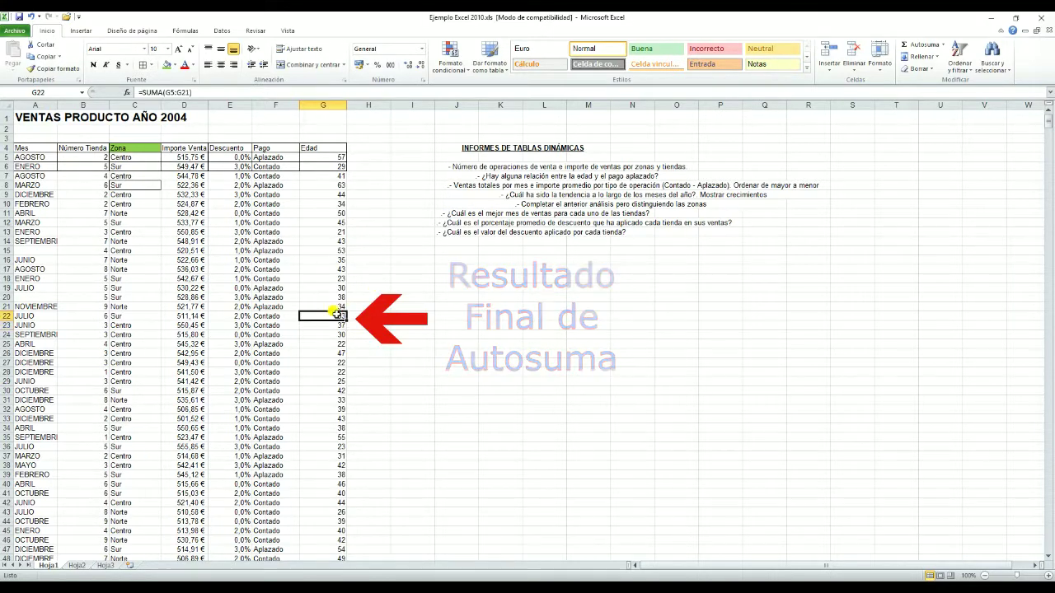
Look over the other AutoSum functions and the clear options for the Edad value in cell G27.
left_click(336, 345)
left_click(338, 407)
left_click(336, 362)
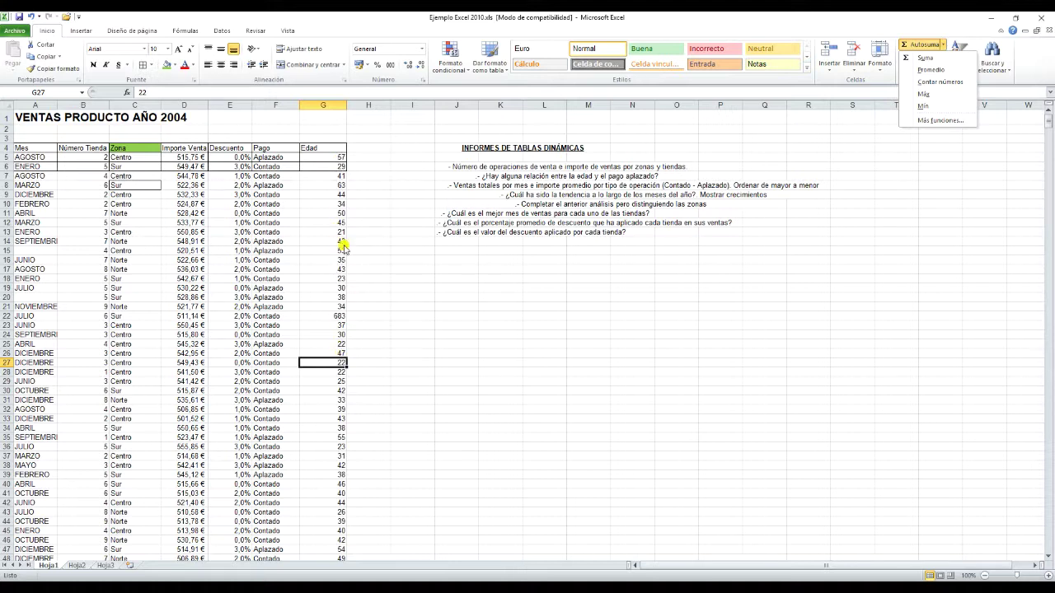
left_click(919, 262)
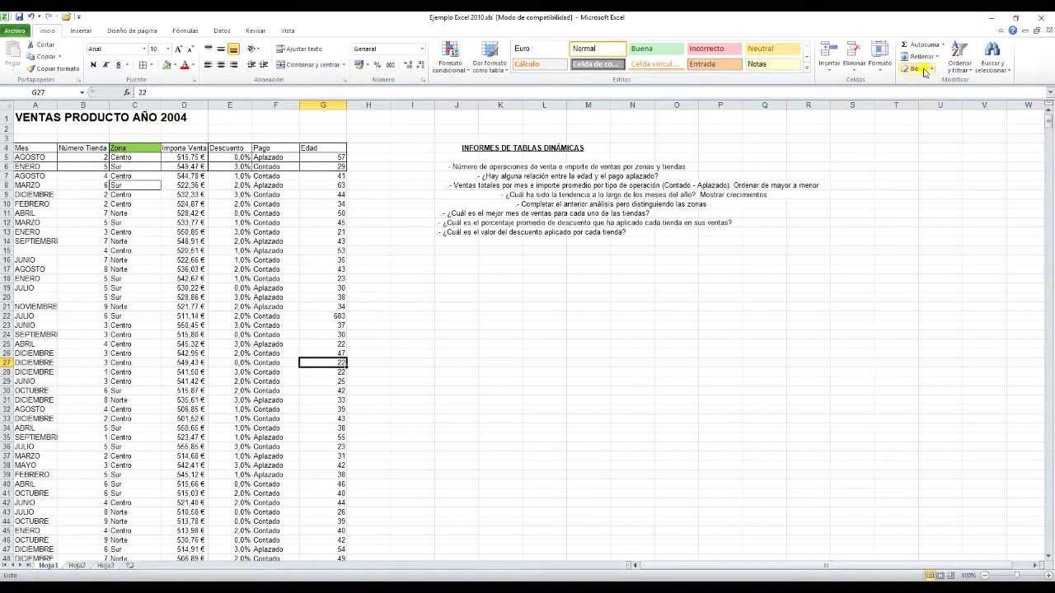
left_click(915, 68)
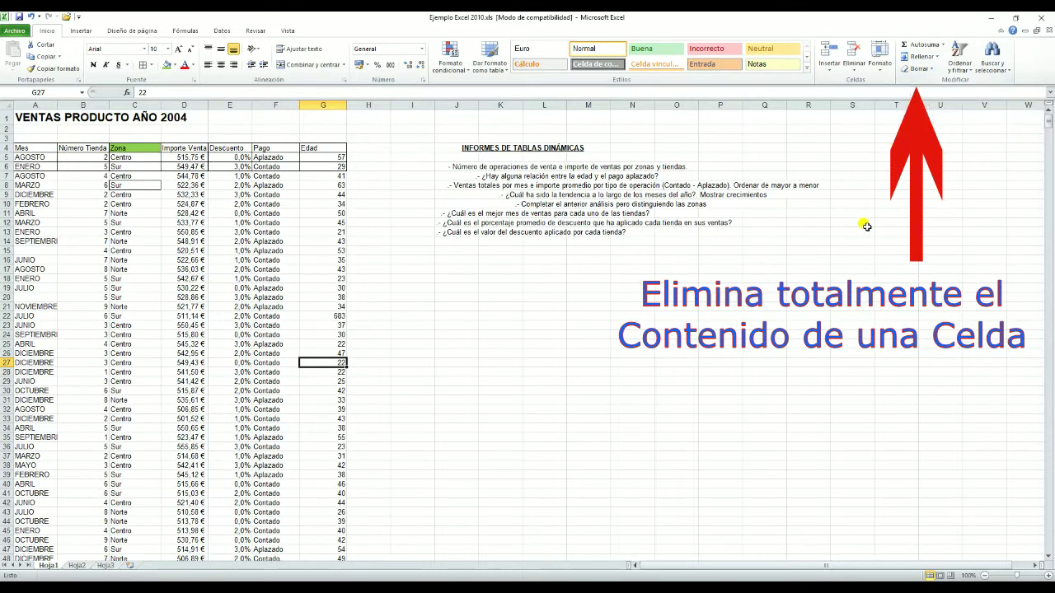
Look over the sort and filter options for the Edad value in cell G17.
left_click(283, 278)
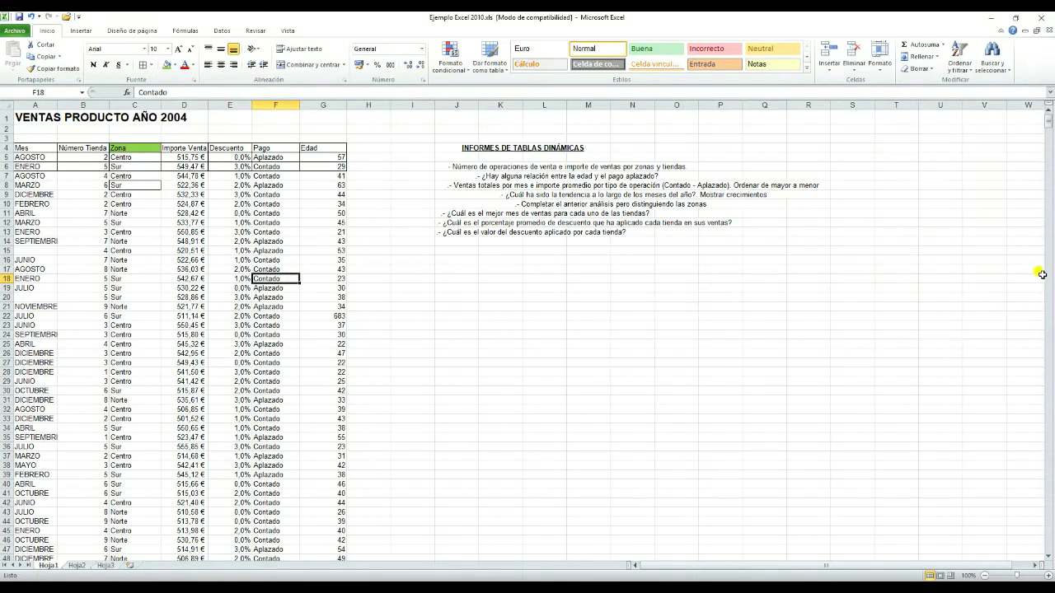
left_click(333, 270)
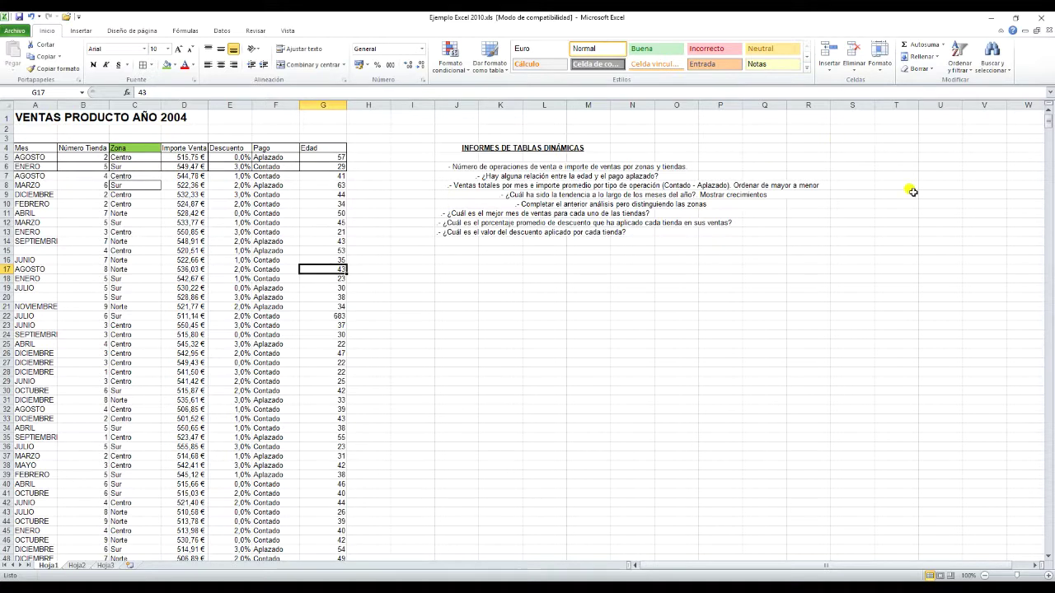
left_click(968, 70)
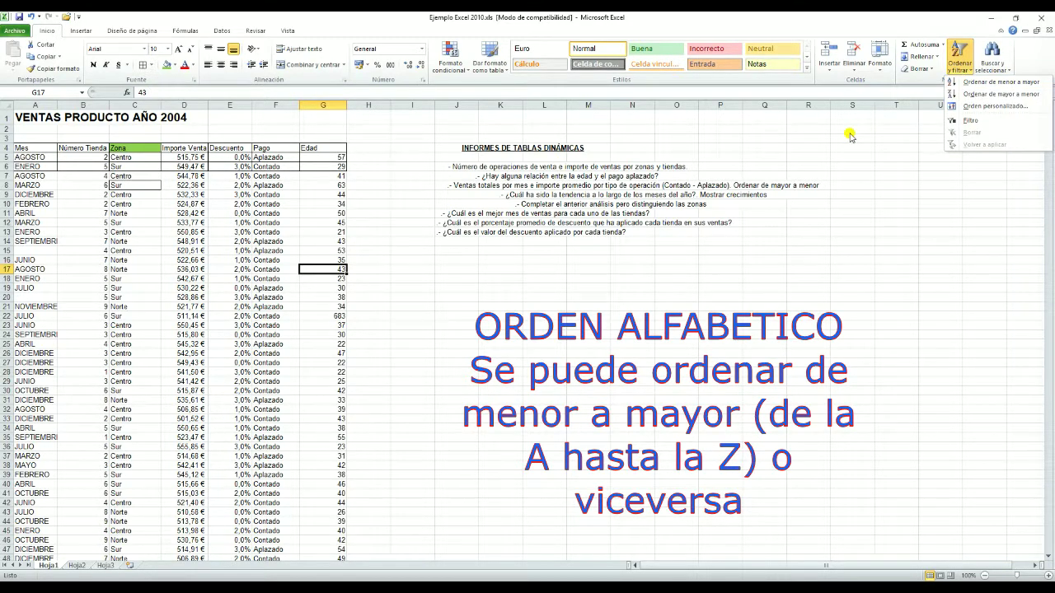
left_click(914, 289)
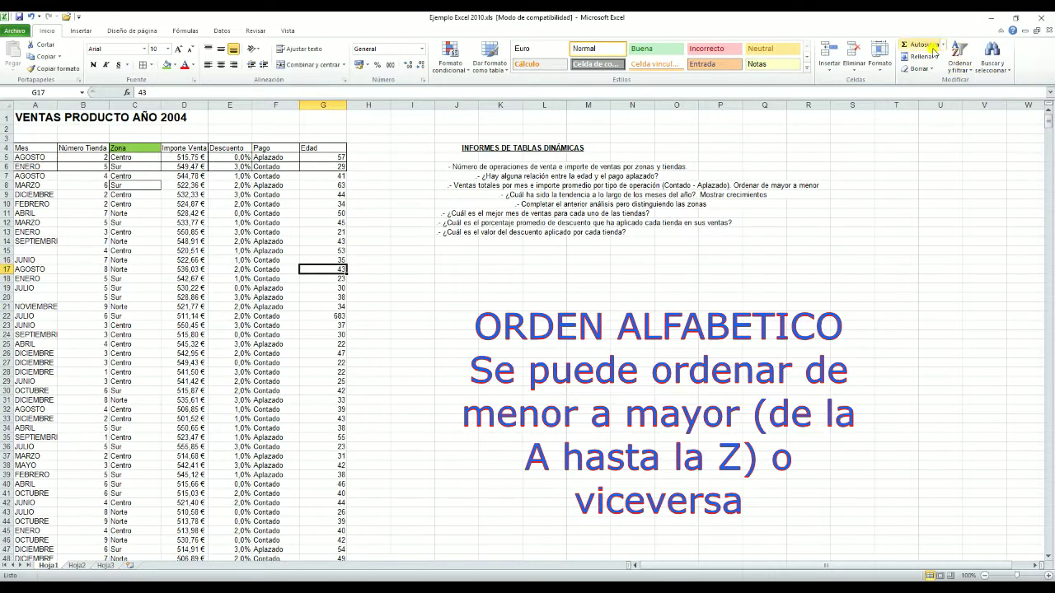
left_click(966, 74)
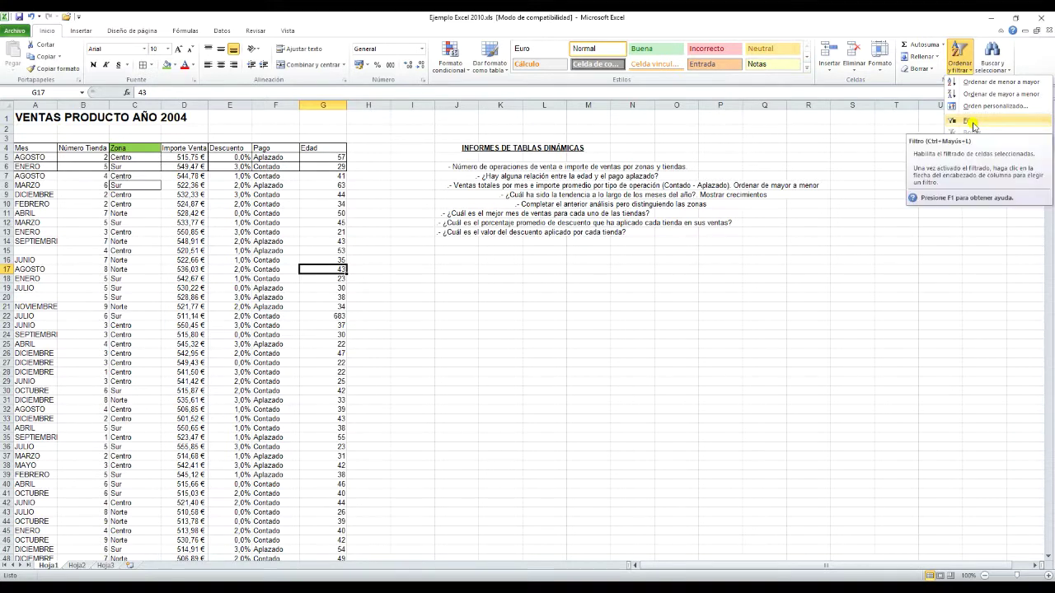
left_click(496, 351)
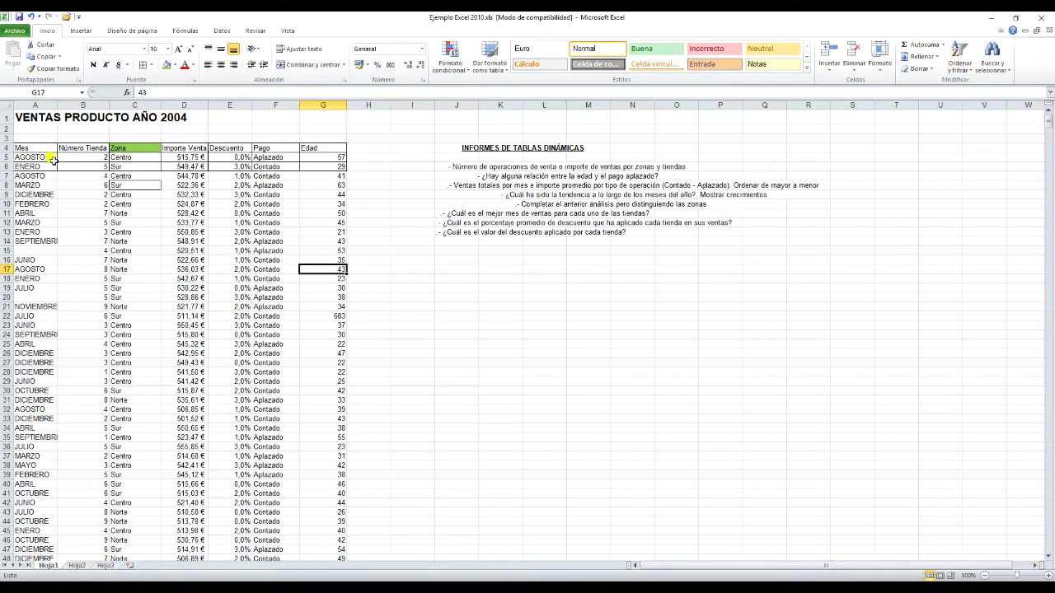
Add filter arrows to the table's header row, A4:G4, from Mes to Edad.
left_click_drag(33, 149, 326, 156)
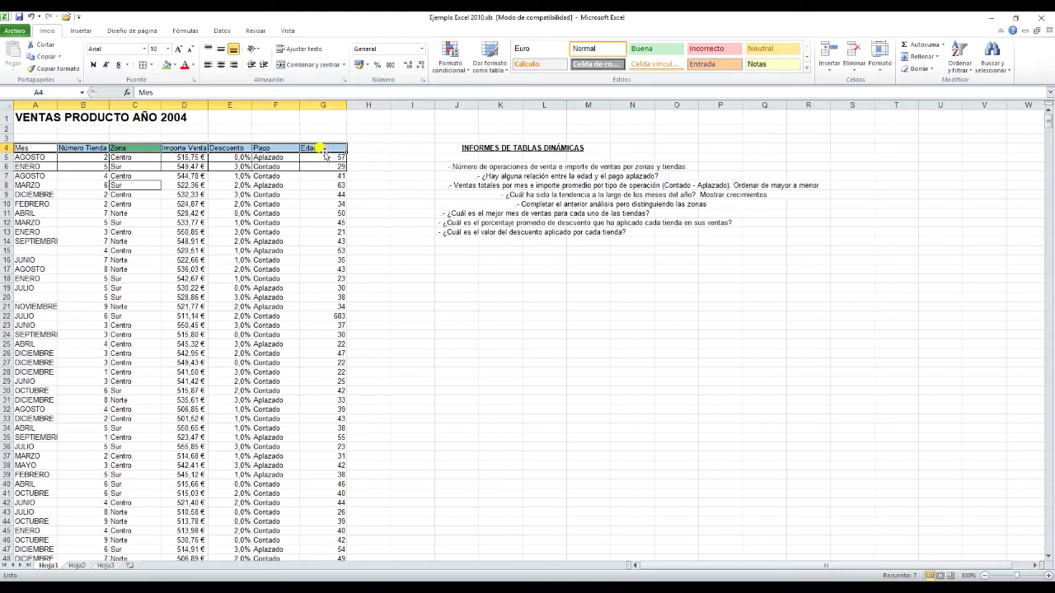
left_click(965, 72)
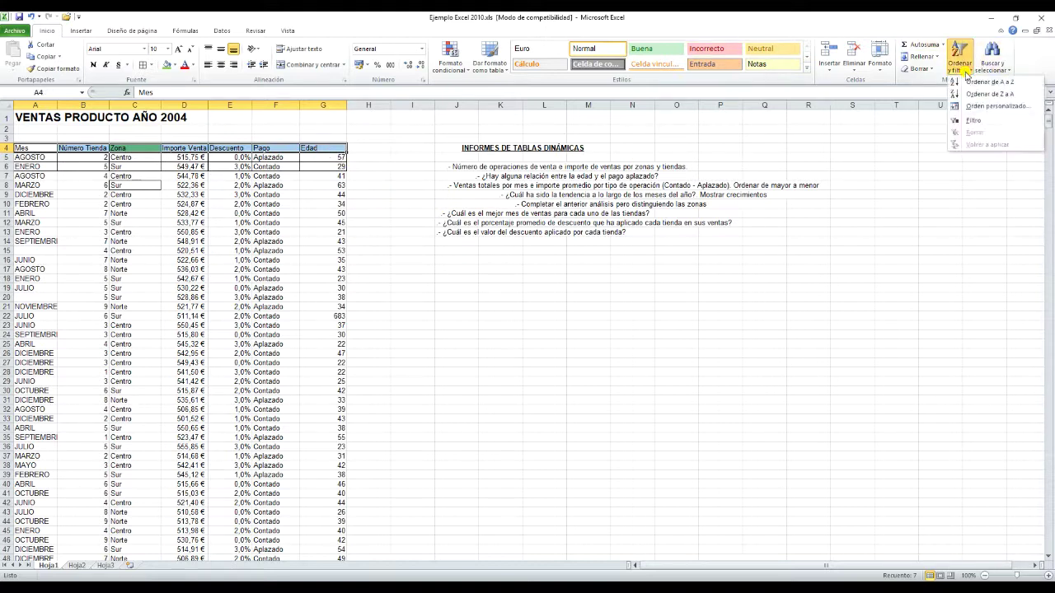
left_click(967, 122)
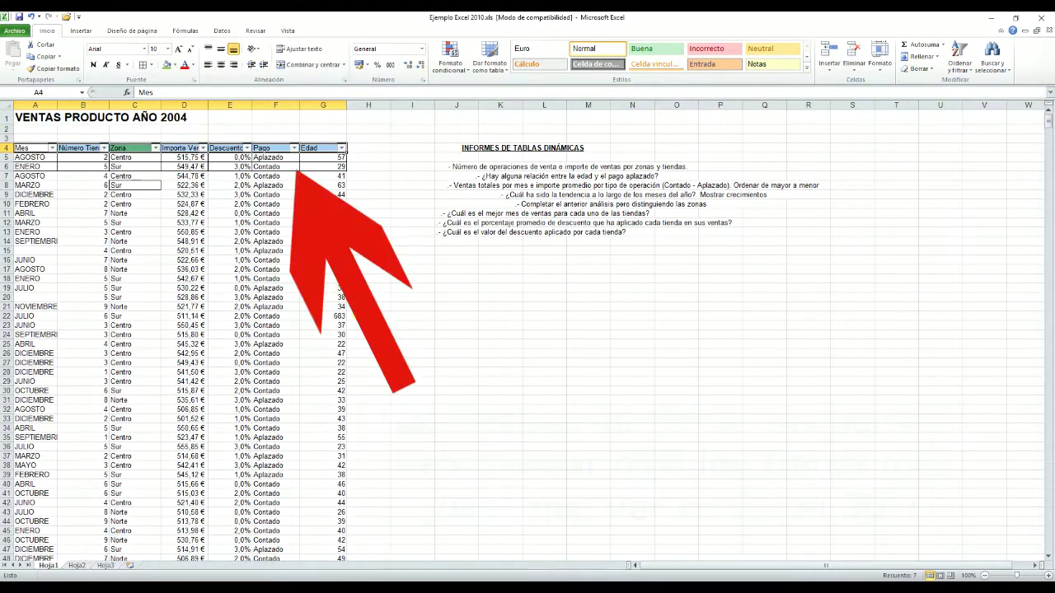
left_click(323, 222)
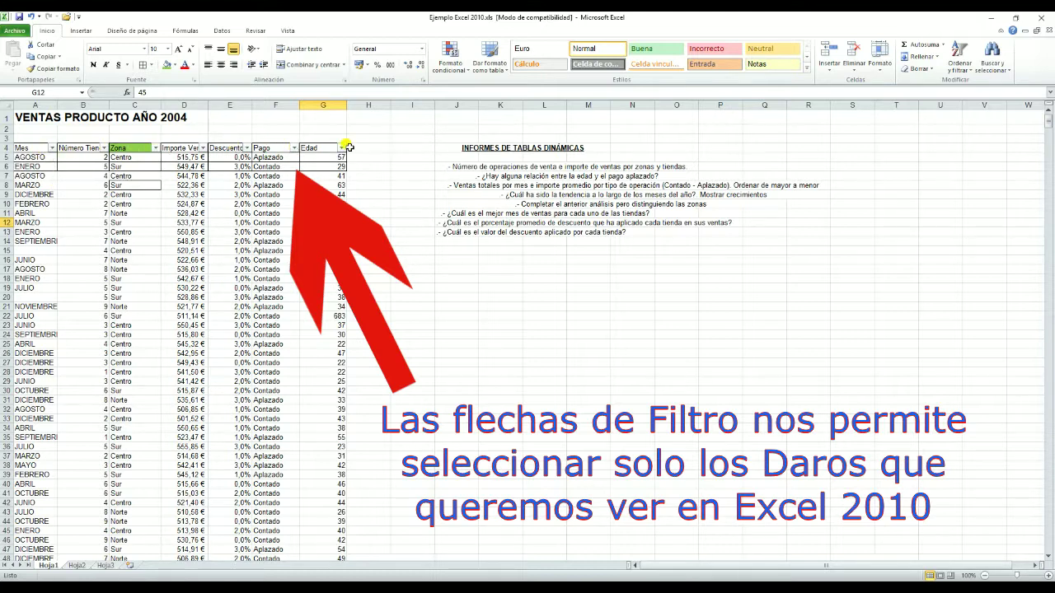
Autofit the Número Tienda column so its header shows in full, and view the Mes and Número Tienda filter lists.
double_click(106, 106)
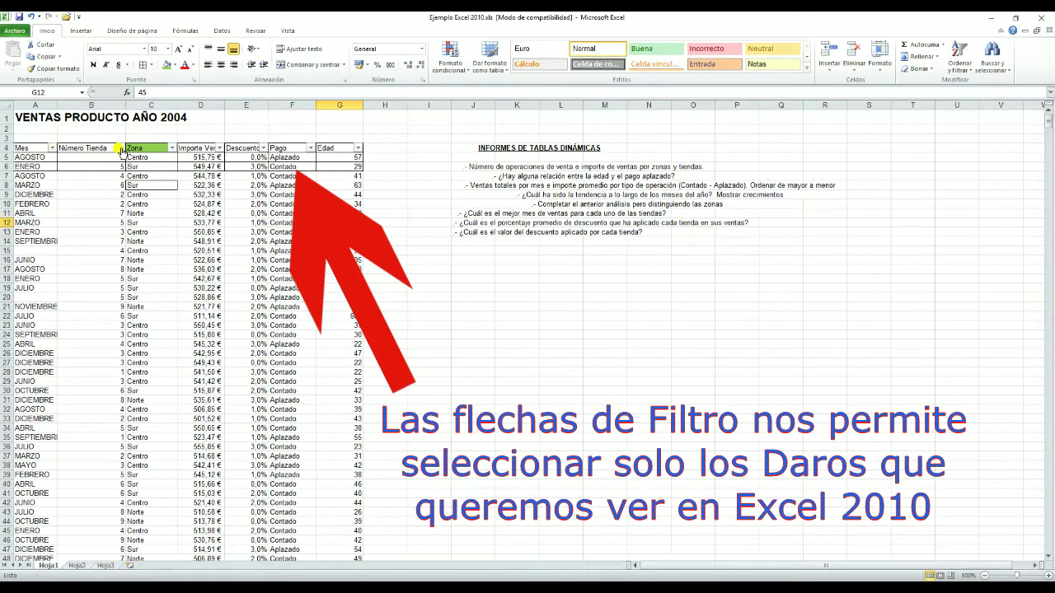
left_click(52, 150)
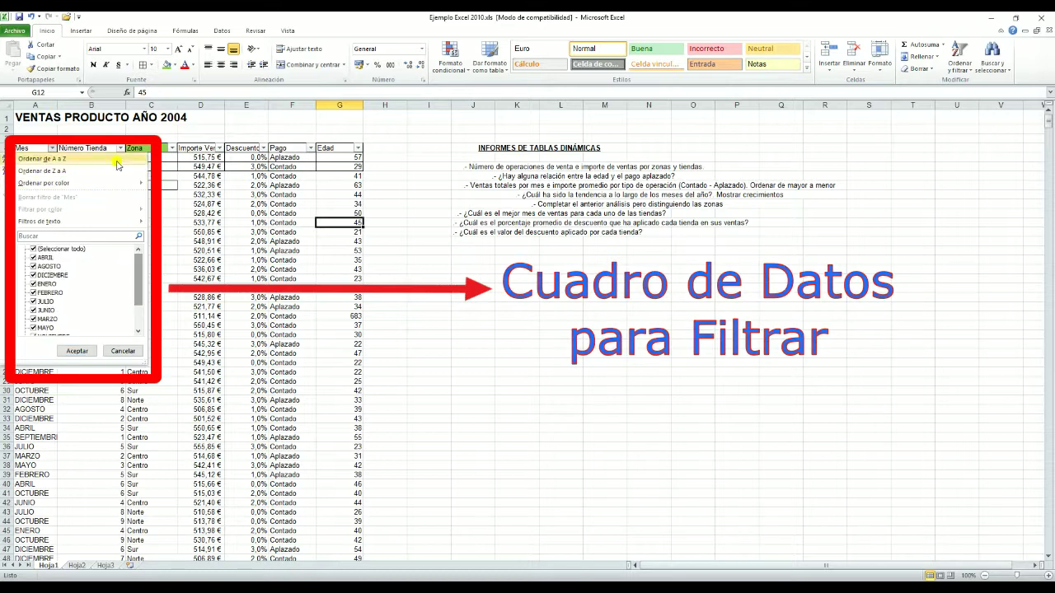
left_click(122, 150)
left_click(121, 150)
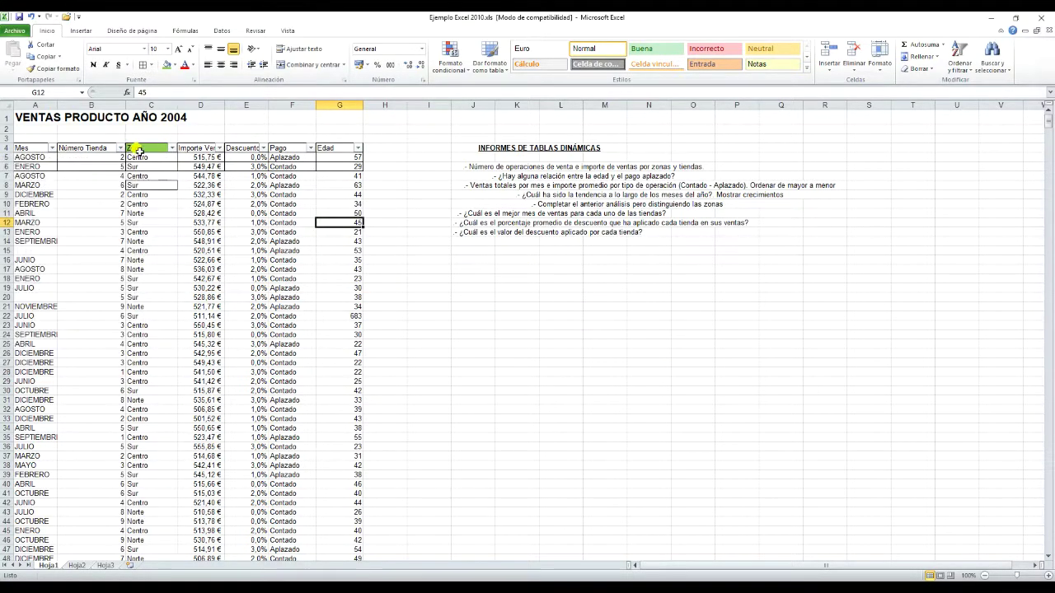
Widen the Importe Venta column so its header shows in full, and view the Zona and Importe Venta filter lists.
left_click(170, 149)
left_click(214, 150)
left_click(219, 150)
left_click(213, 142)
left_click_drag(225, 104, 239, 104)
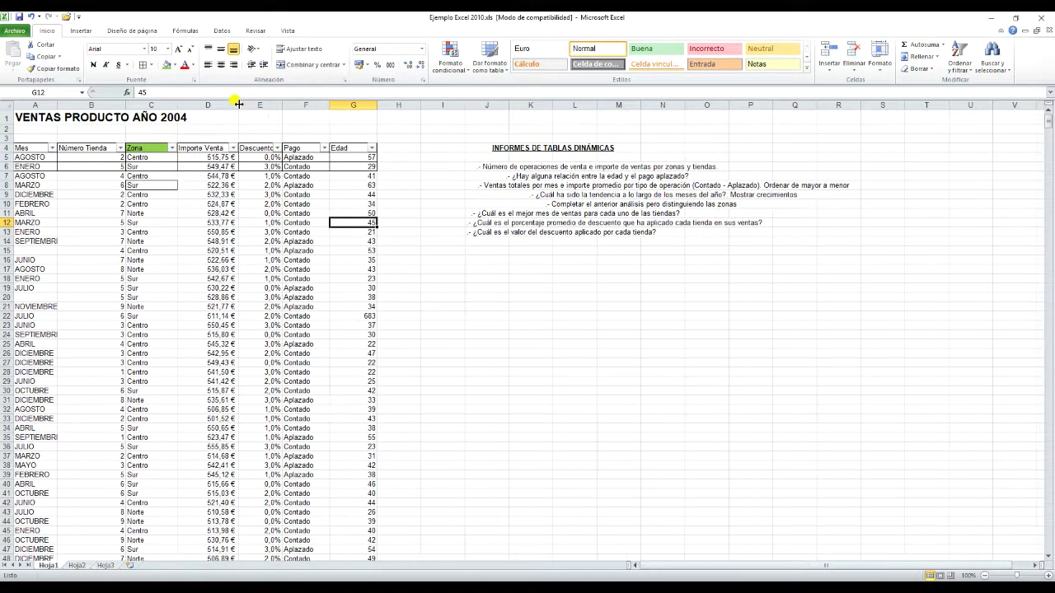
left_click(233, 149)
left_click(235, 149)
Widen the Descuento column slightly so its header clears the filter arrow, and view its filter list.
left_click_drag(282, 104, 290, 105)
left_click(285, 149)
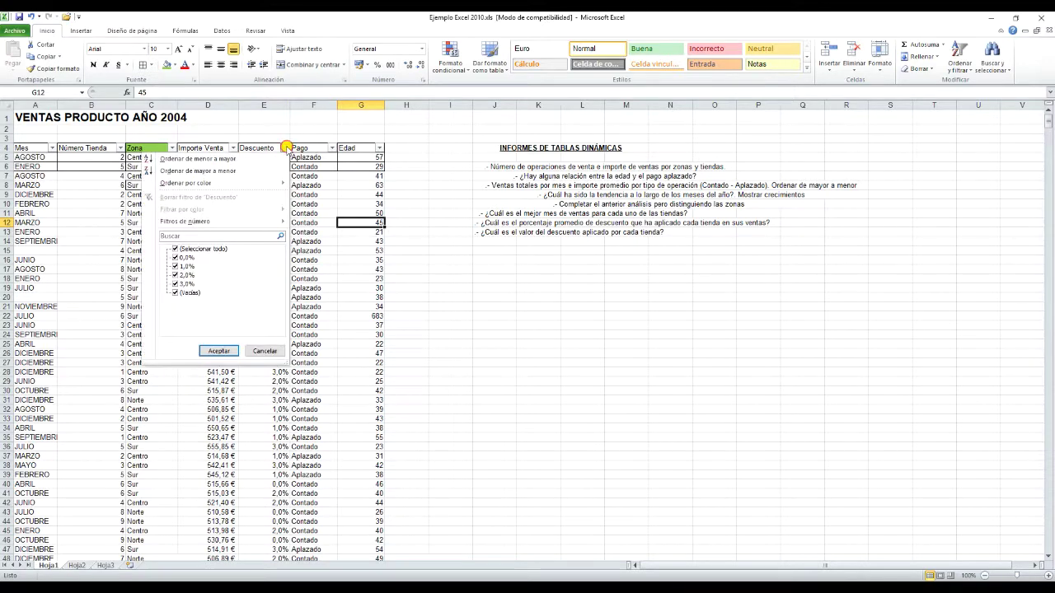
left_click(285, 148)
View the filter choices for the Pago and Edad columns, closing each list without applying a filter.
left_click(333, 148)
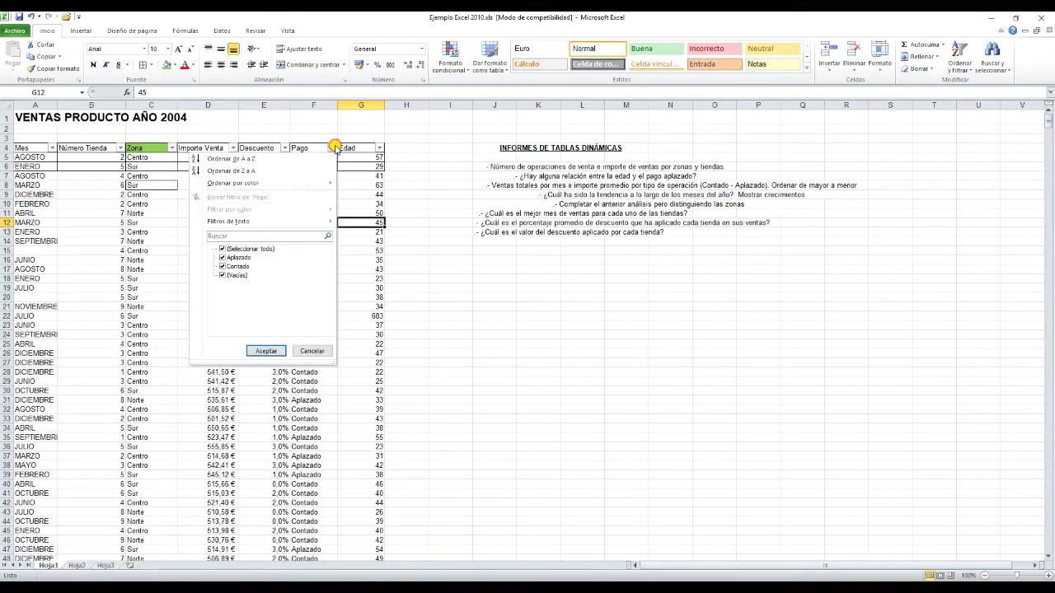
left_click(333, 148)
left_click(380, 148)
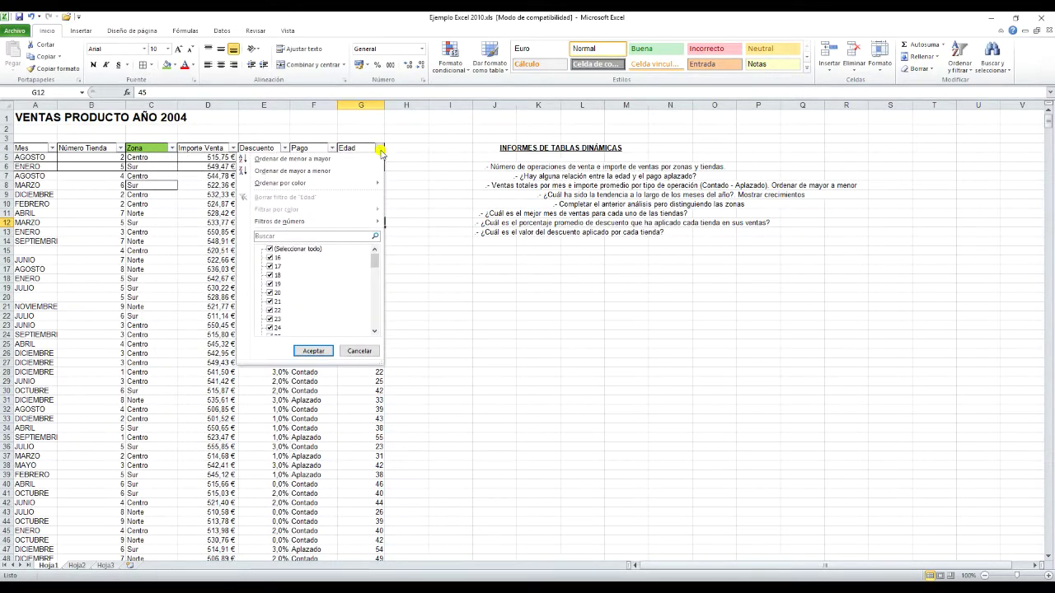
left_click(380, 148)
left_click(363, 400)
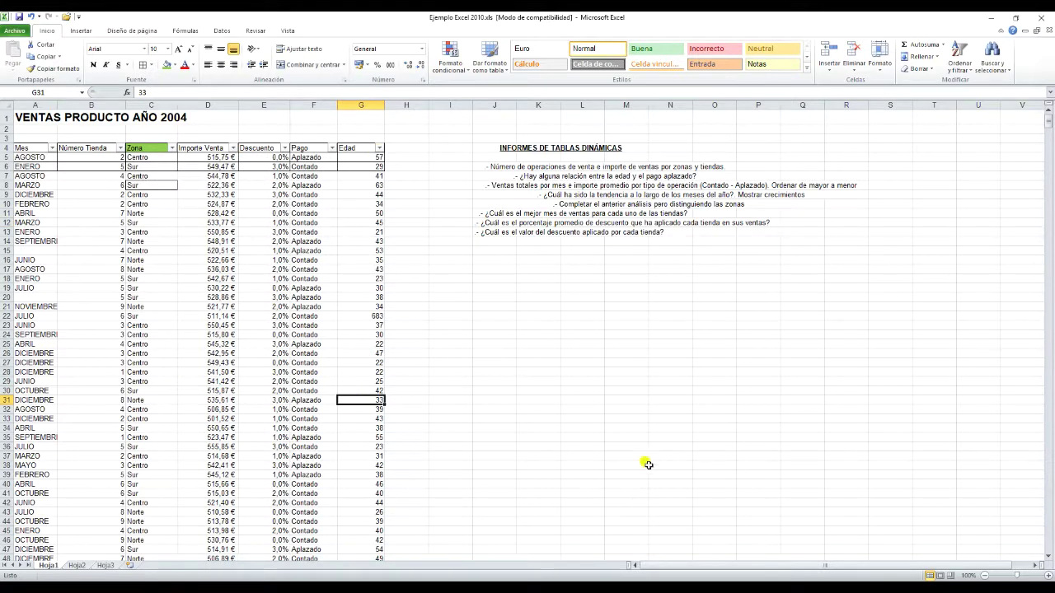
left_click(713, 373)
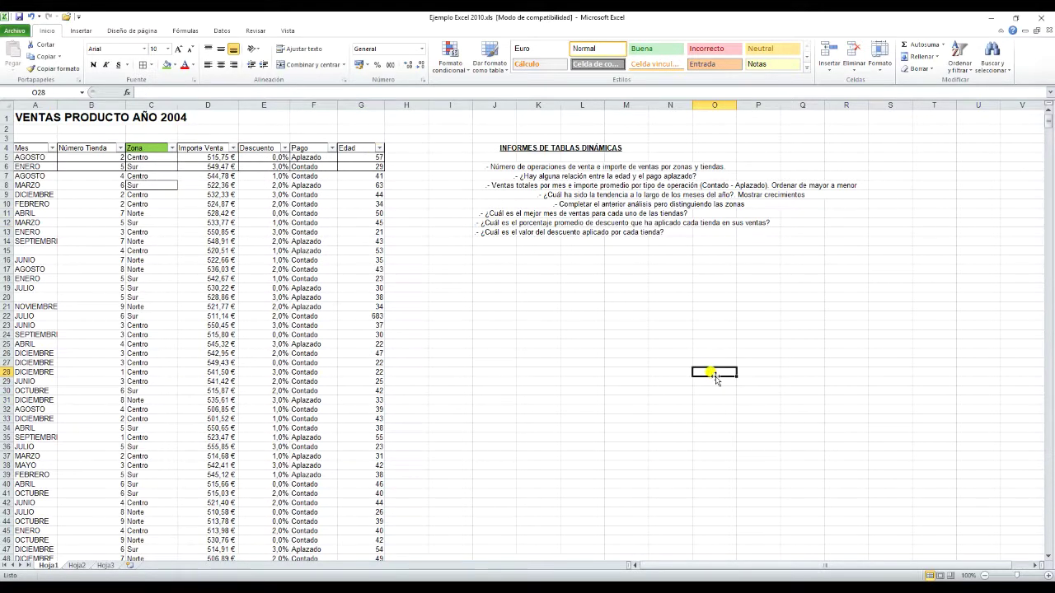